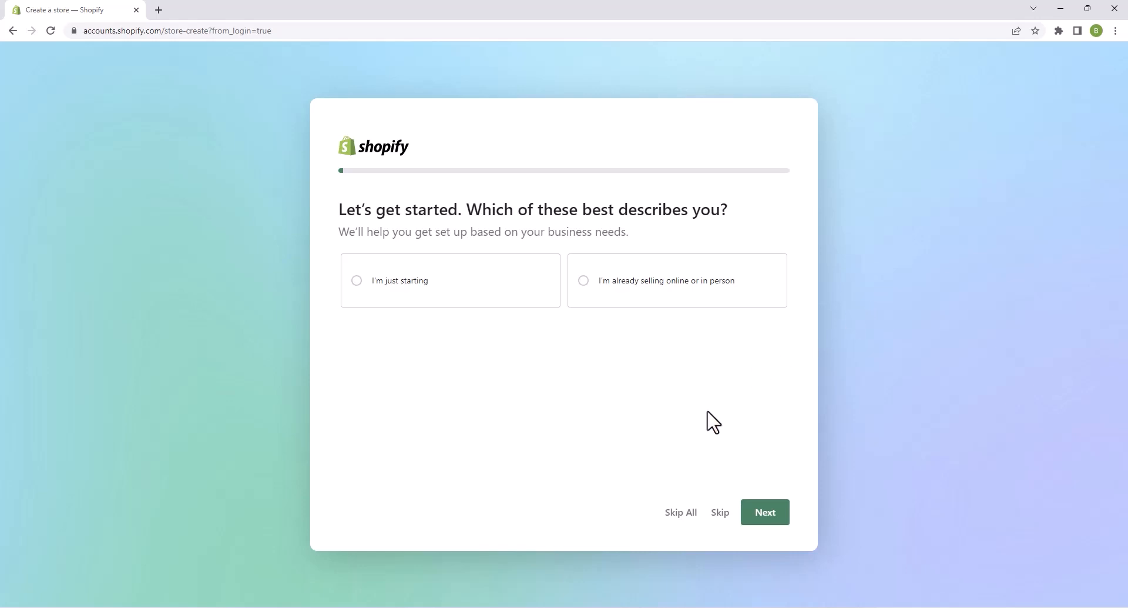
Skip all the Shopify store setup questions and bring up the USB handheld fan's product page on AliExpress.
click(680, 513)
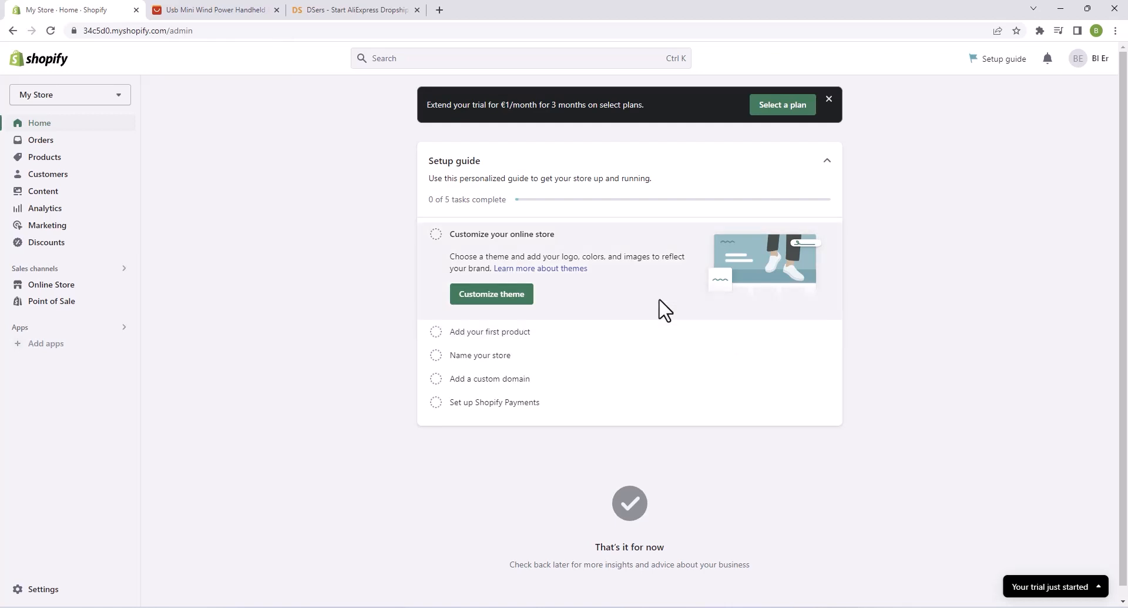
click(242, 10)
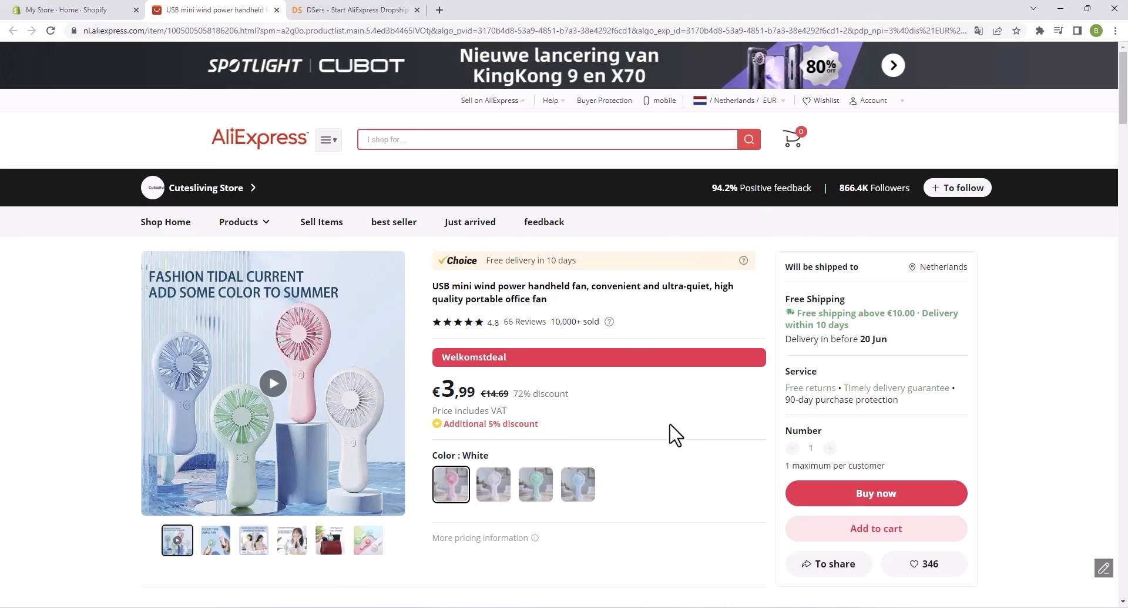
Switch to the DSers website, look over its home page and start the free sign-up.
click(348, 12)
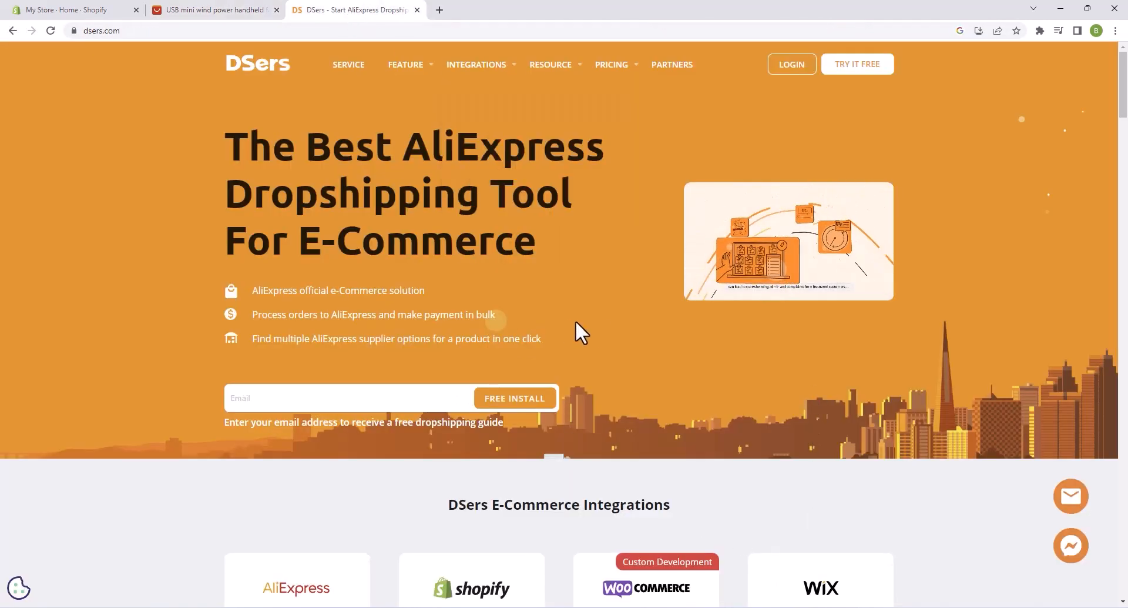
scroll(587, 329, down, 10)
scroll(619, 333, up, 10)
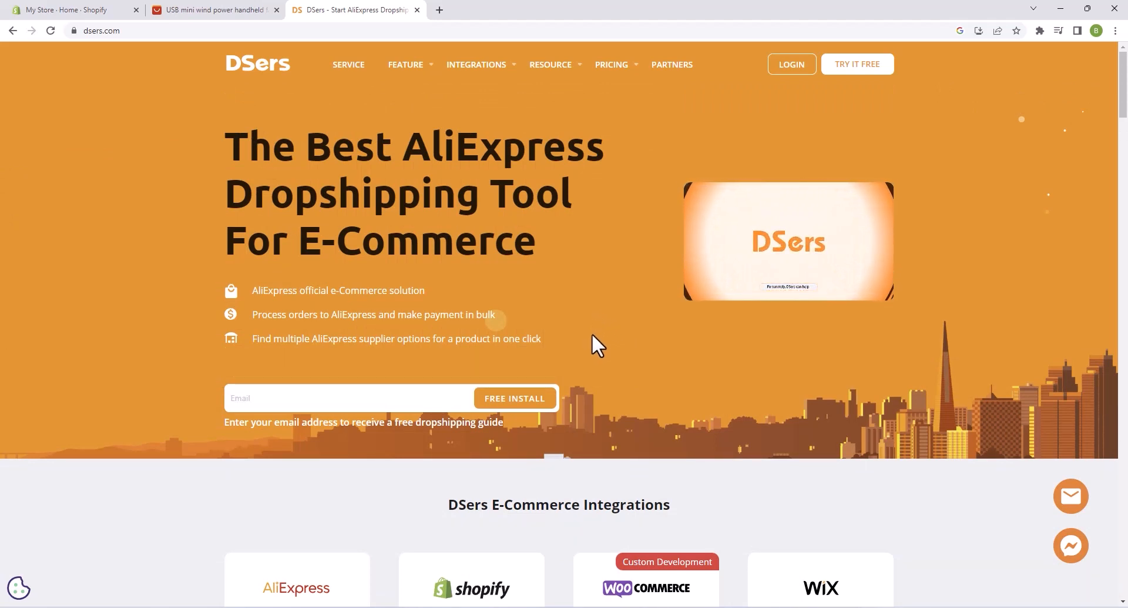
click(874, 82)
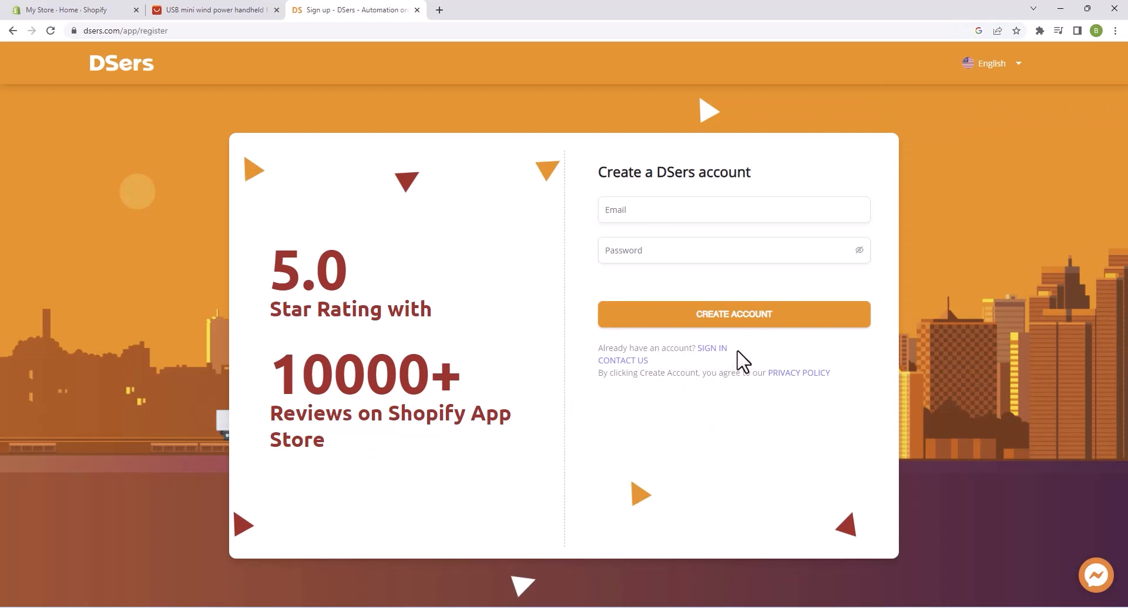
Create the DSers account with the user's e-mail address and an account password.
click(704, 213)
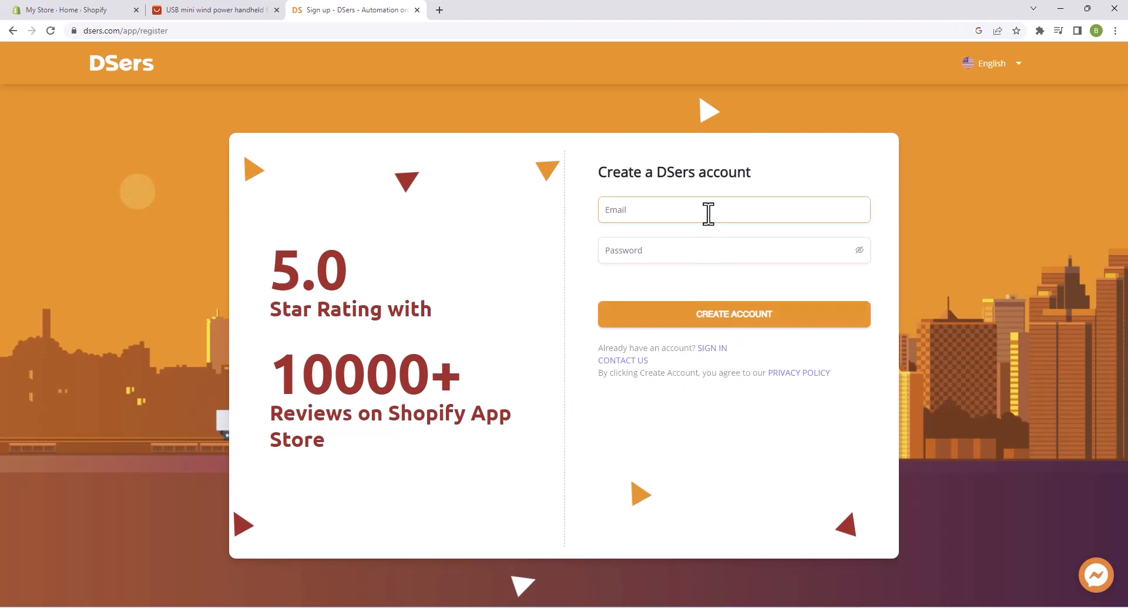
click(709, 214)
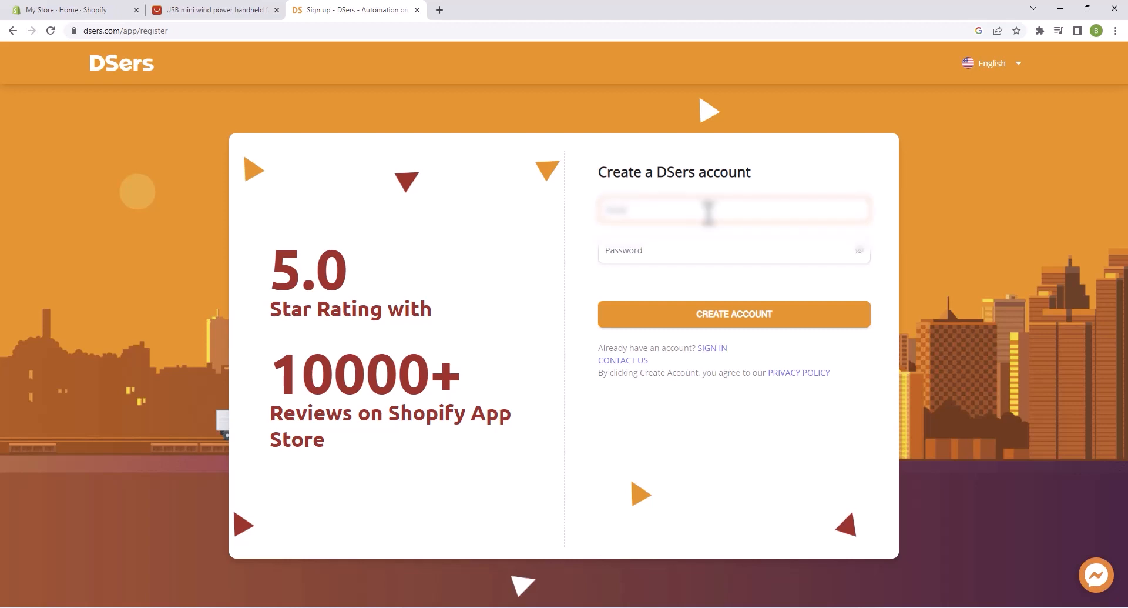
text(...@gmail.com)
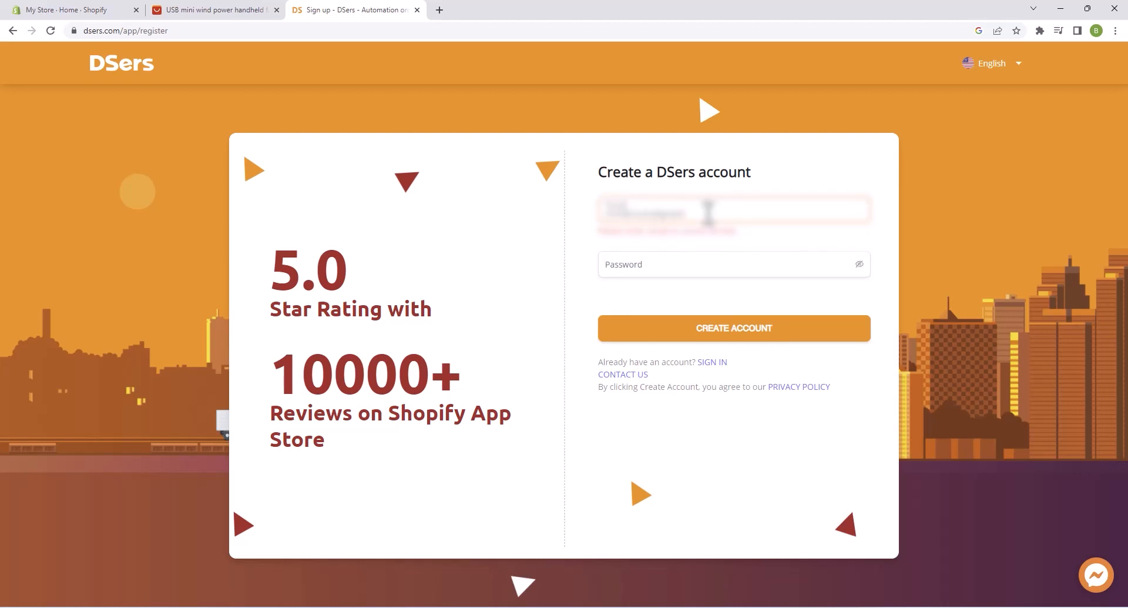
key(Tab)
text(**************)
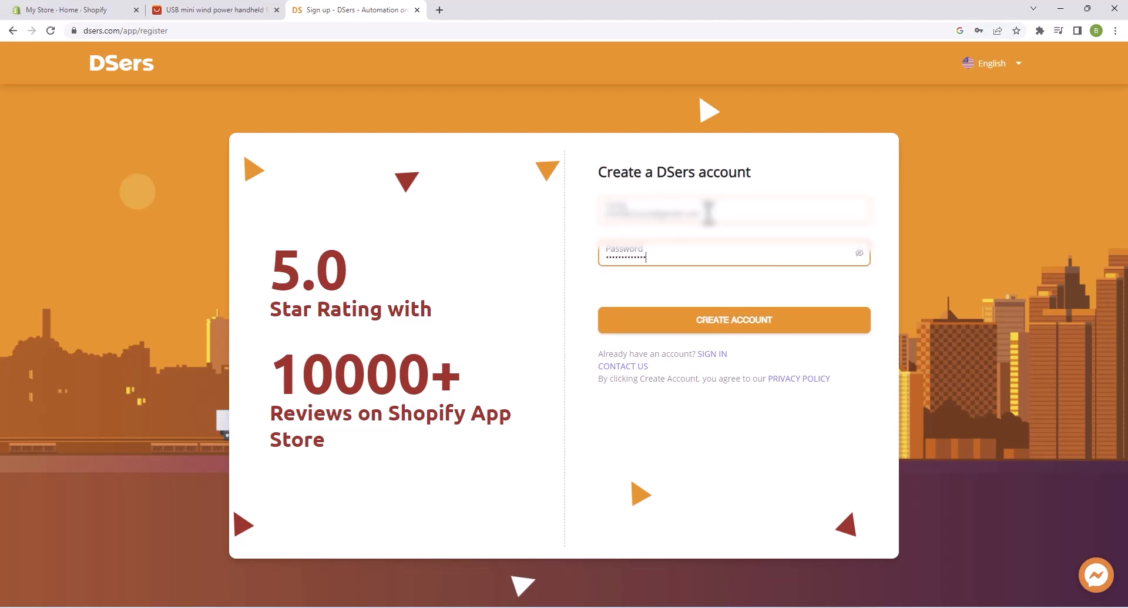
click(749, 326)
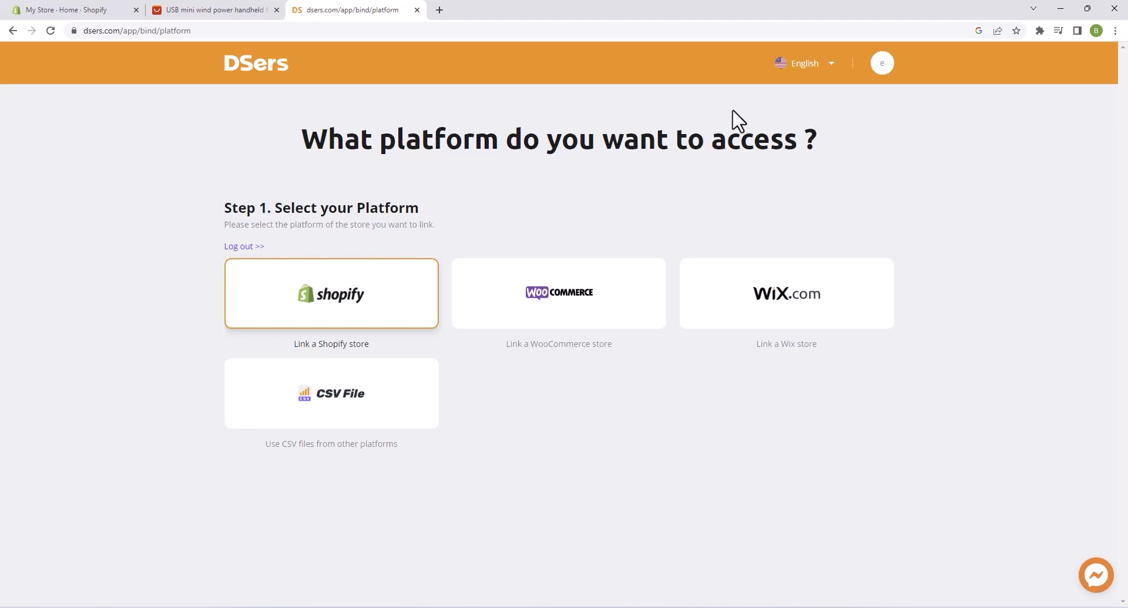
Link the Shopify store to DSers by adding the DSers-AliExpress Dropshipping app, confirming the account binding and installing it.
click(389, 311)
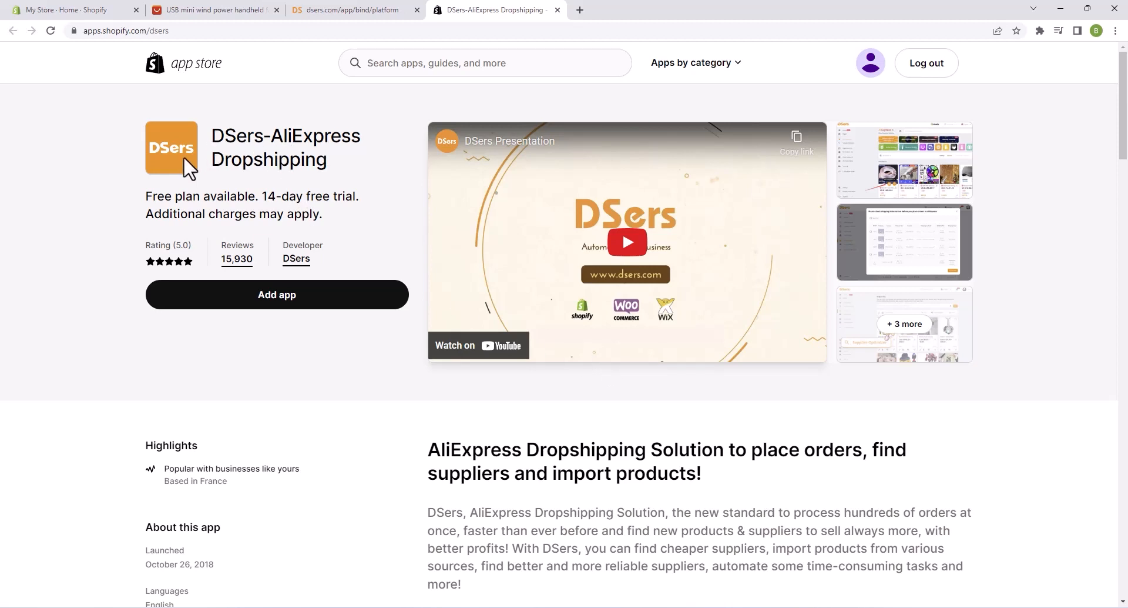
click(340, 314)
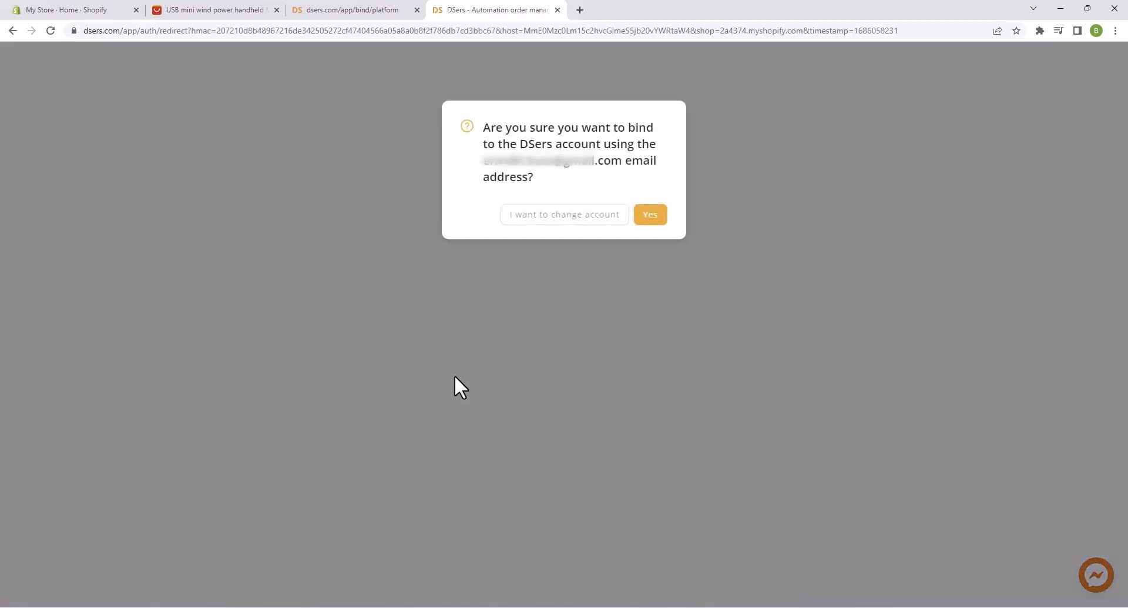
click(657, 222)
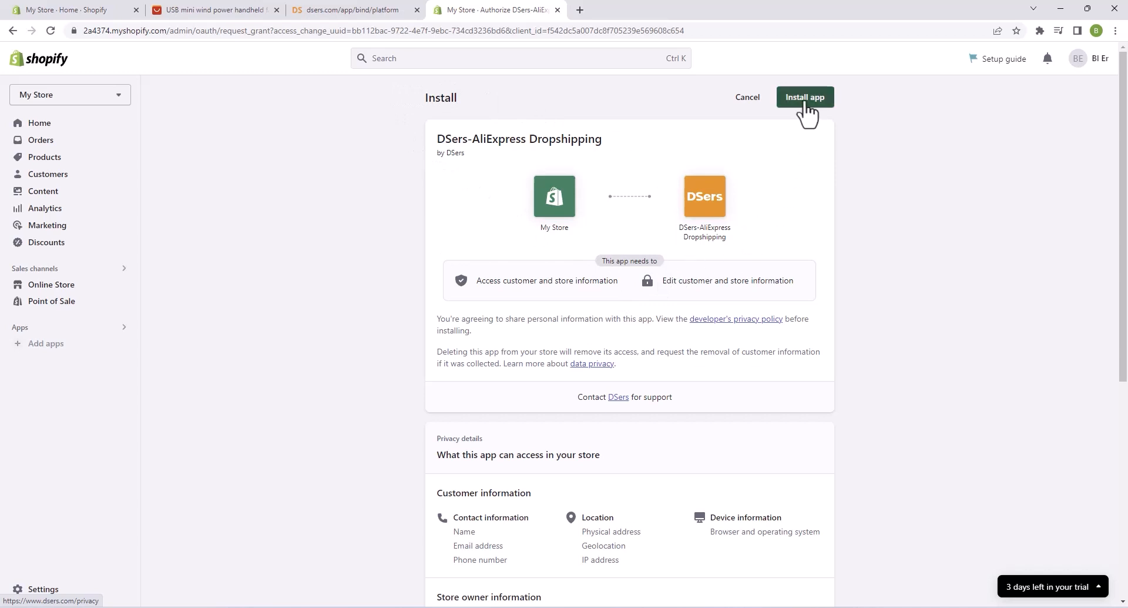
click(805, 101)
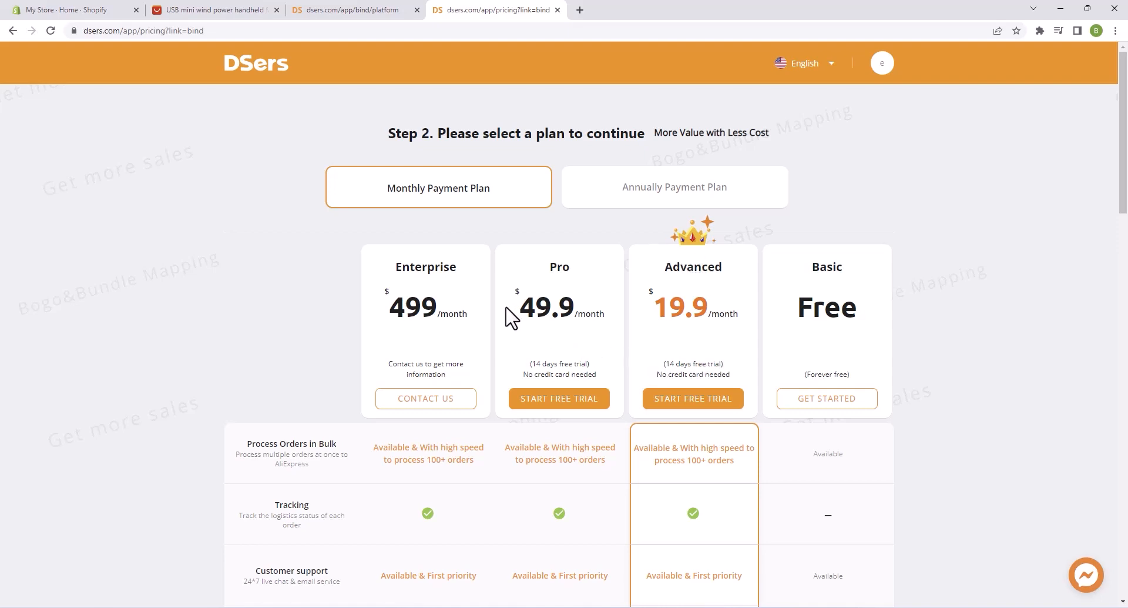
Review the DSers monthly plans and get started with the free Basic plan.
scroll(668, 340, down, 8)
scroll(667, 345, up, 8)
click(836, 399)
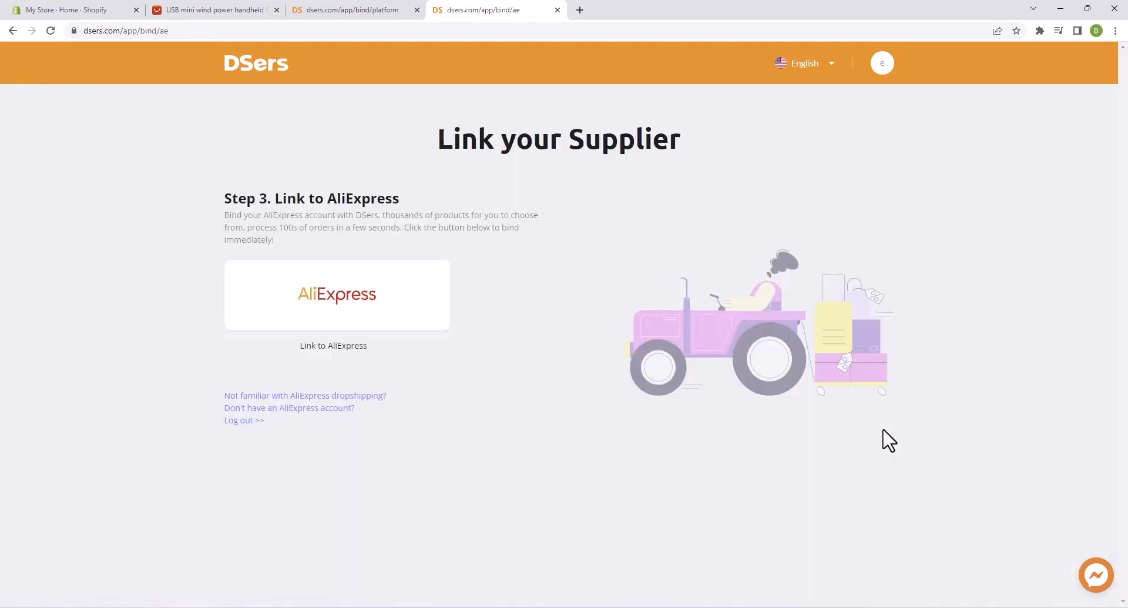
Link AliExpress as the supplier, entering the account's e-mail address and authorizing DSers to access the AliExpress account.
click(366, 298)
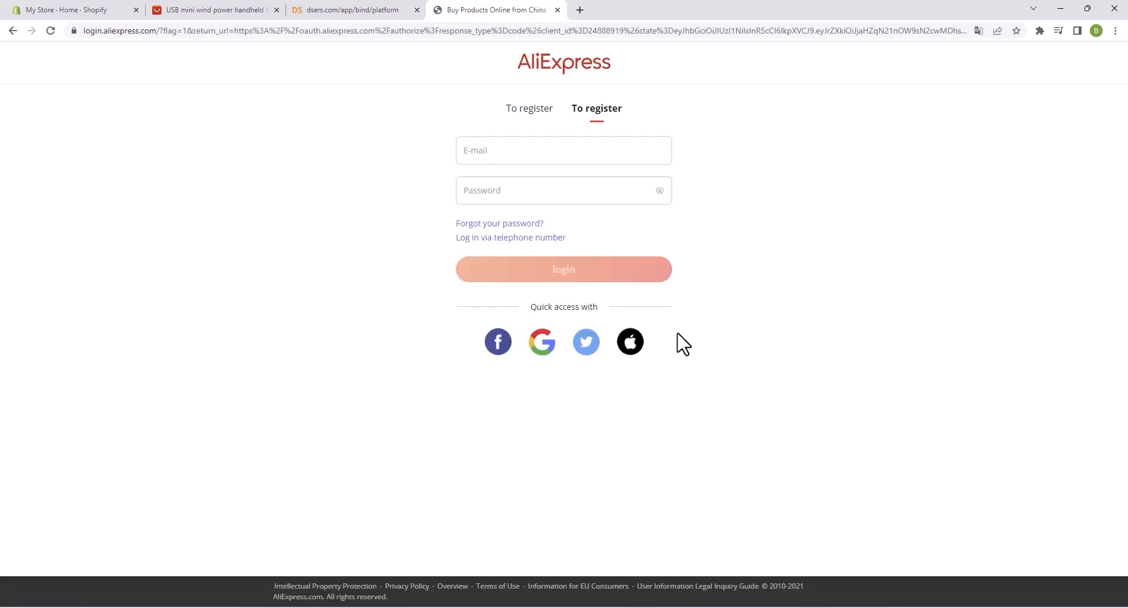
click(640, 240)
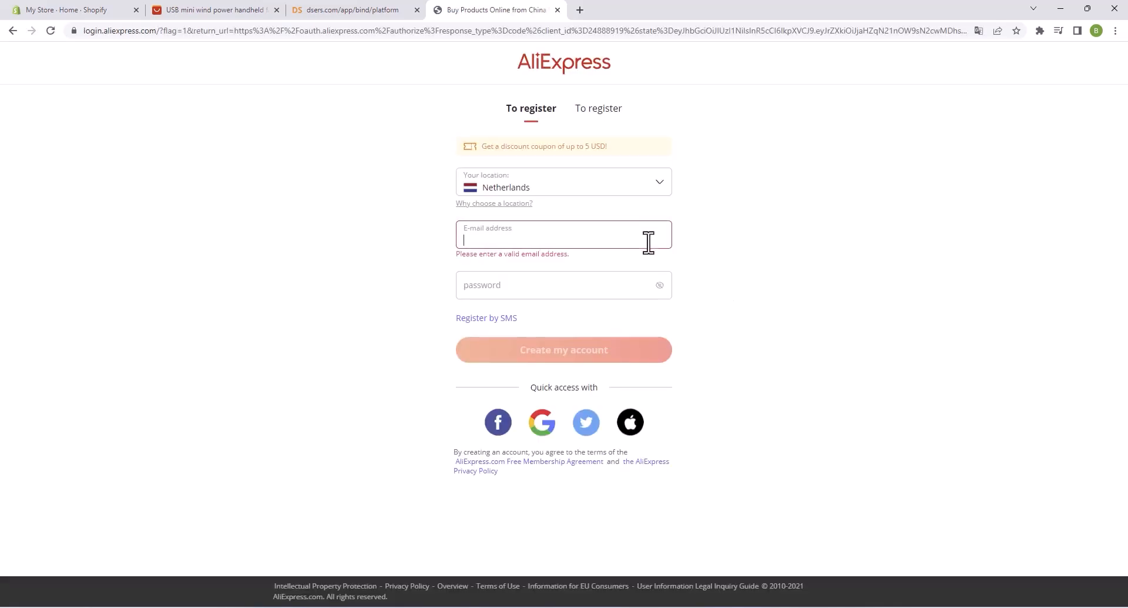
text(...@gmail.co)
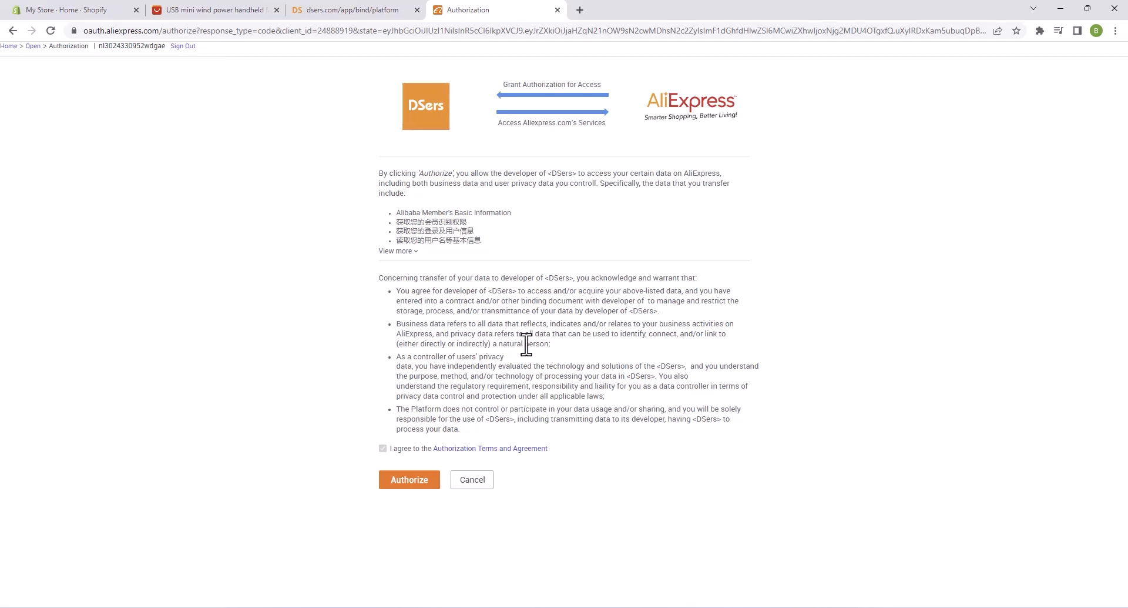
click(413, 482)
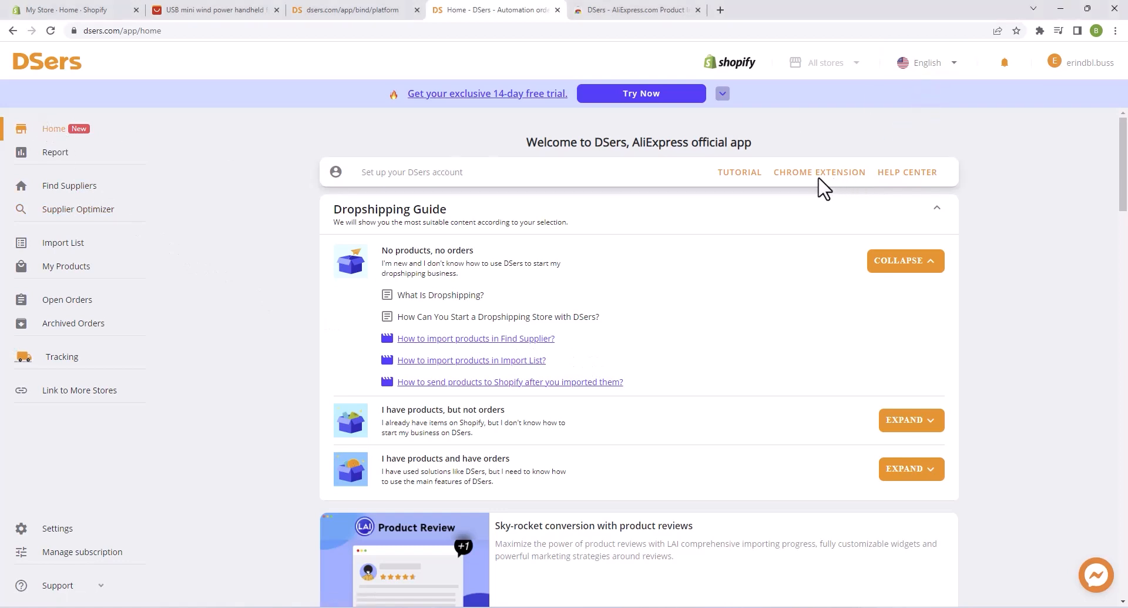
Add the DSers - AliExpress.com Product Importer extension to Chrome and dismiss the sync notice.
click(810, 174)
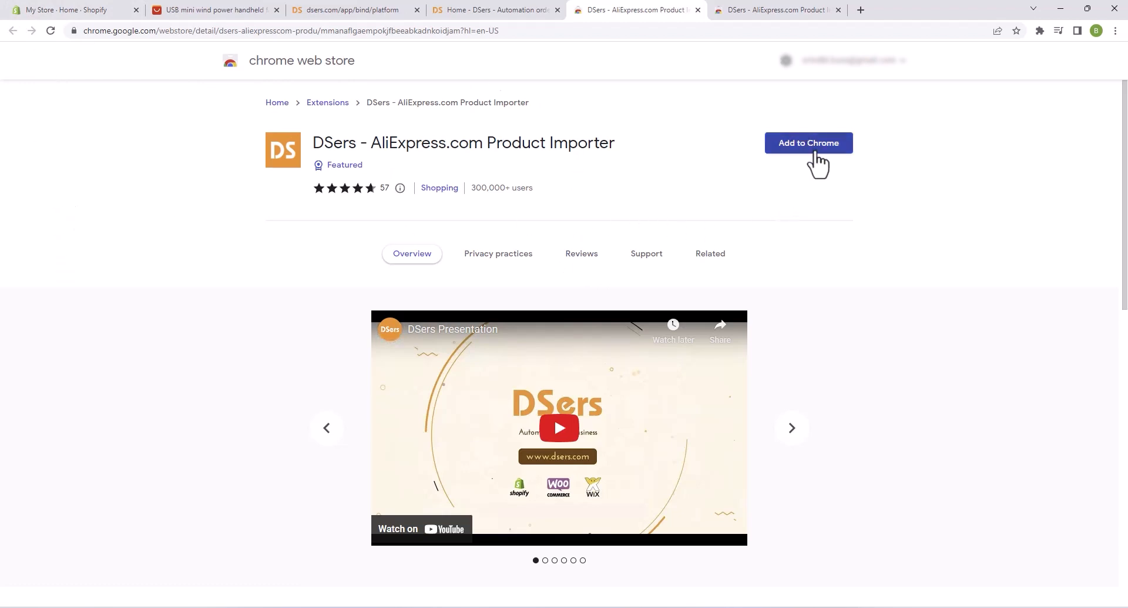
click(816, 152)
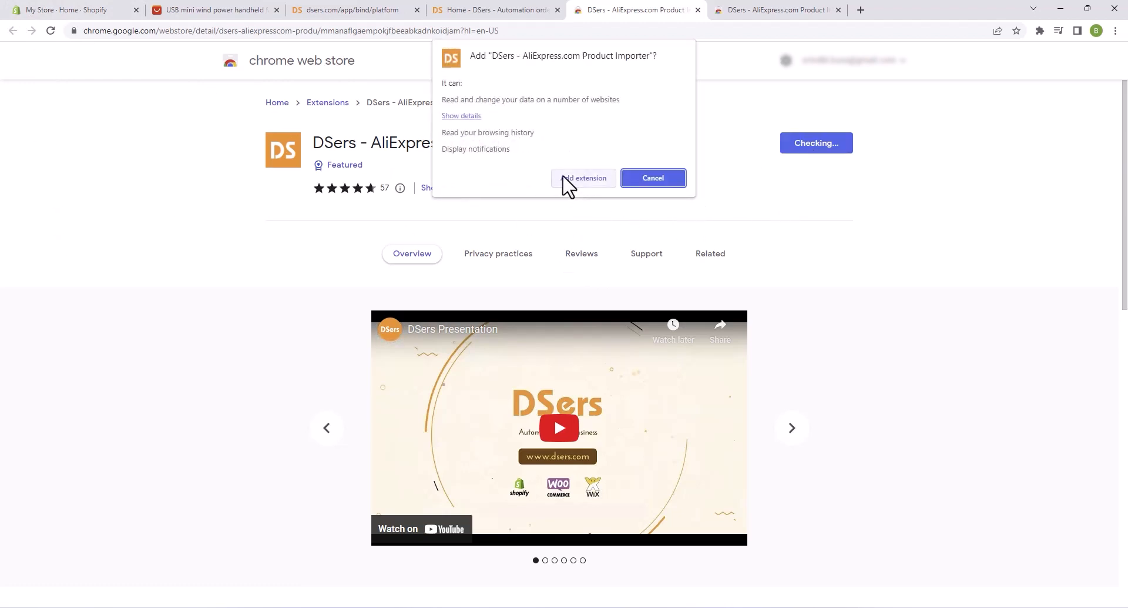
click(583, 178)
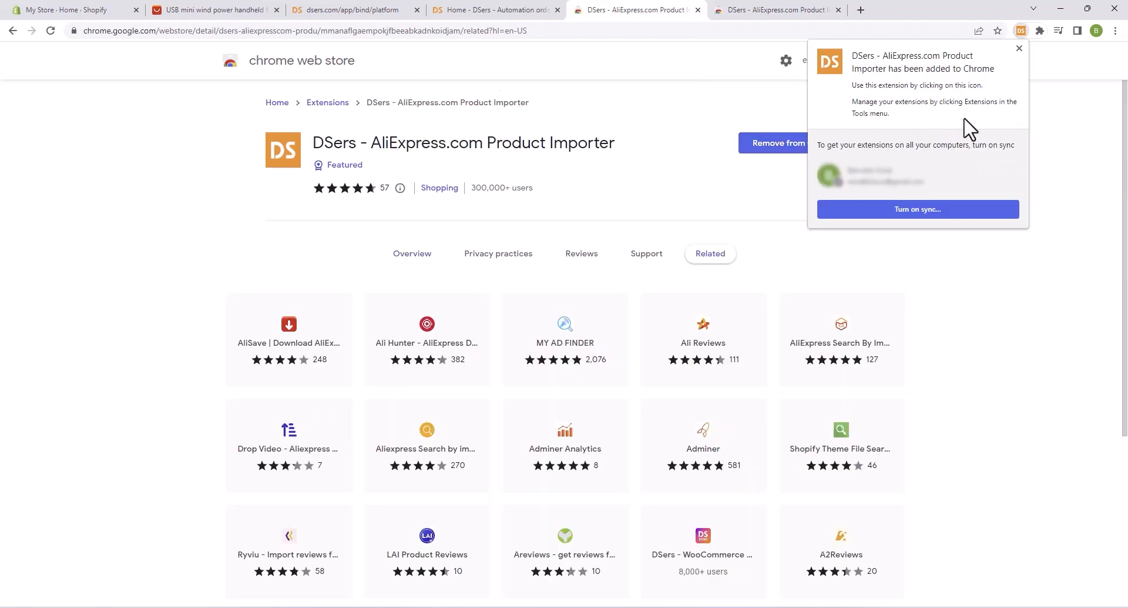
click(1019, 49)
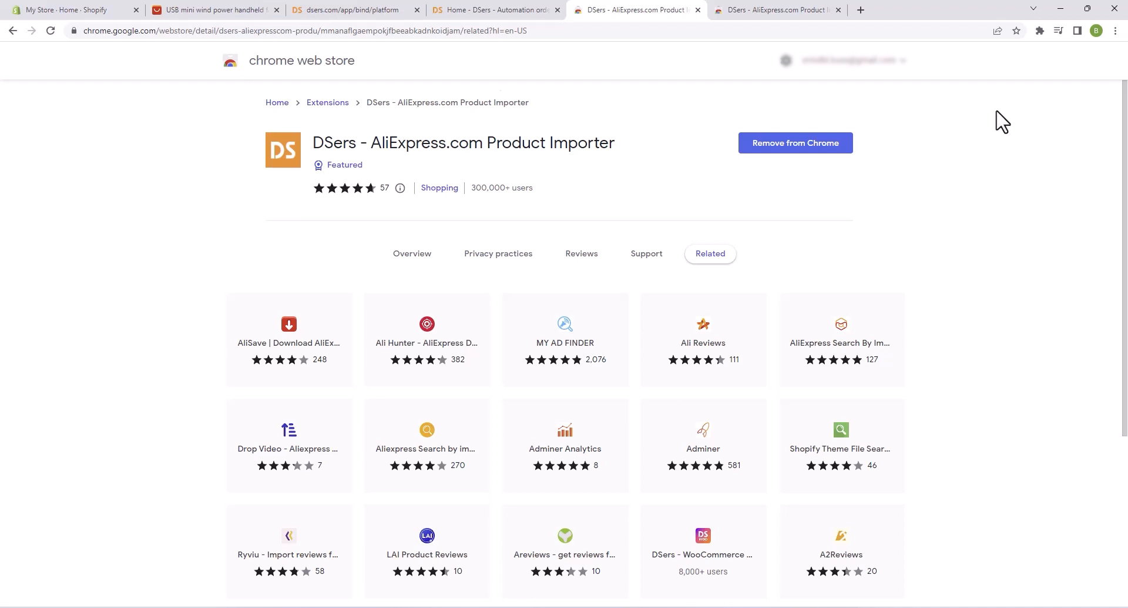
Open the DSers extension and follow its login link to sign in to DSers.
click(1041, 33)
click(959, 121)
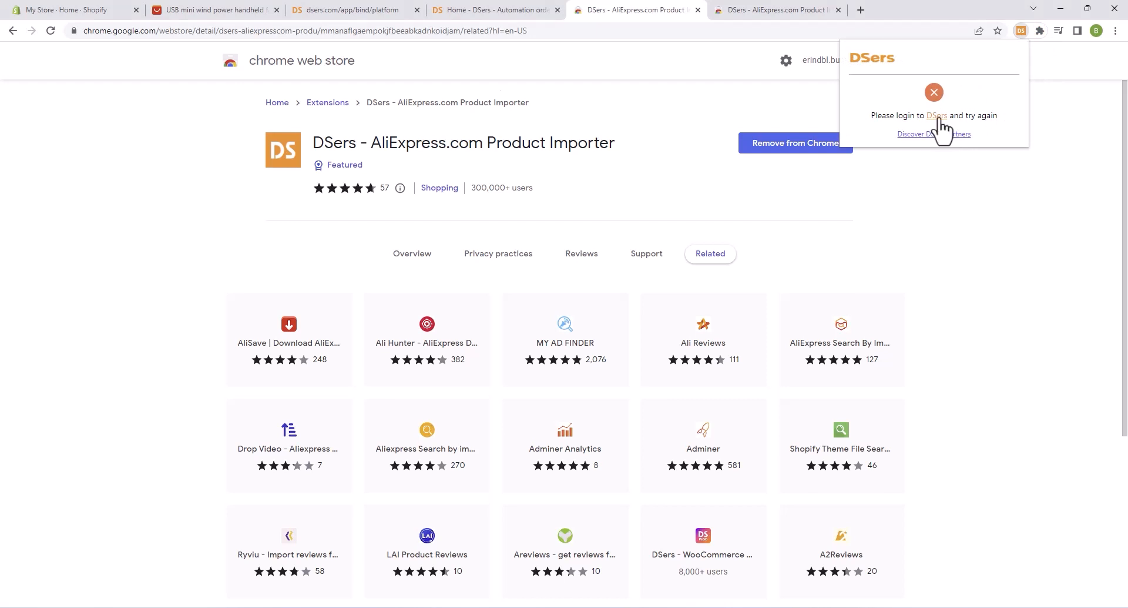
click(938, 116)
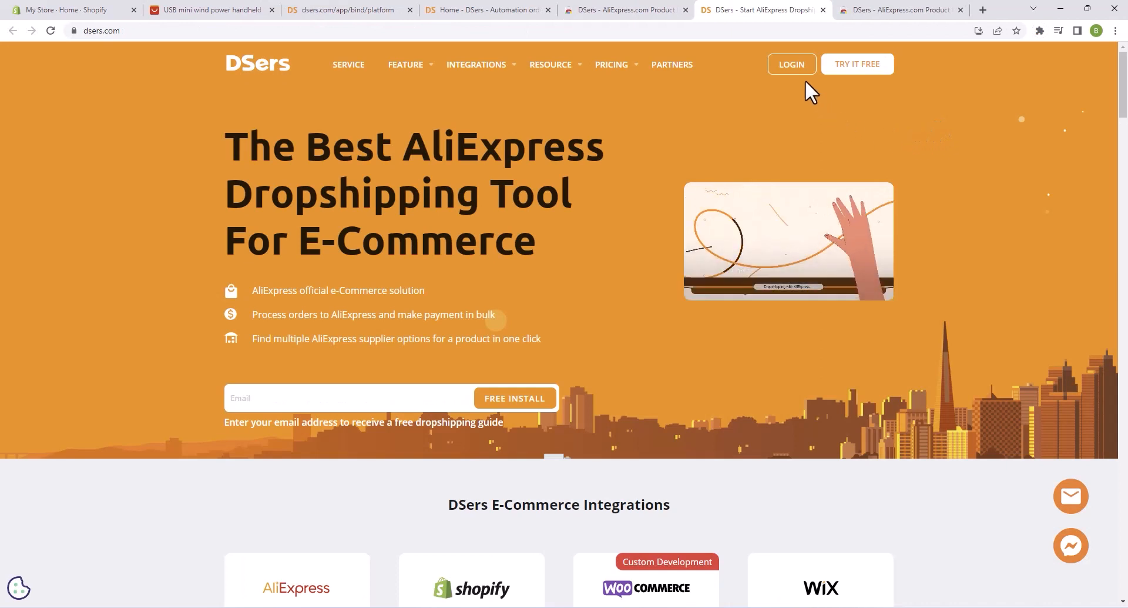
click(791, 65)
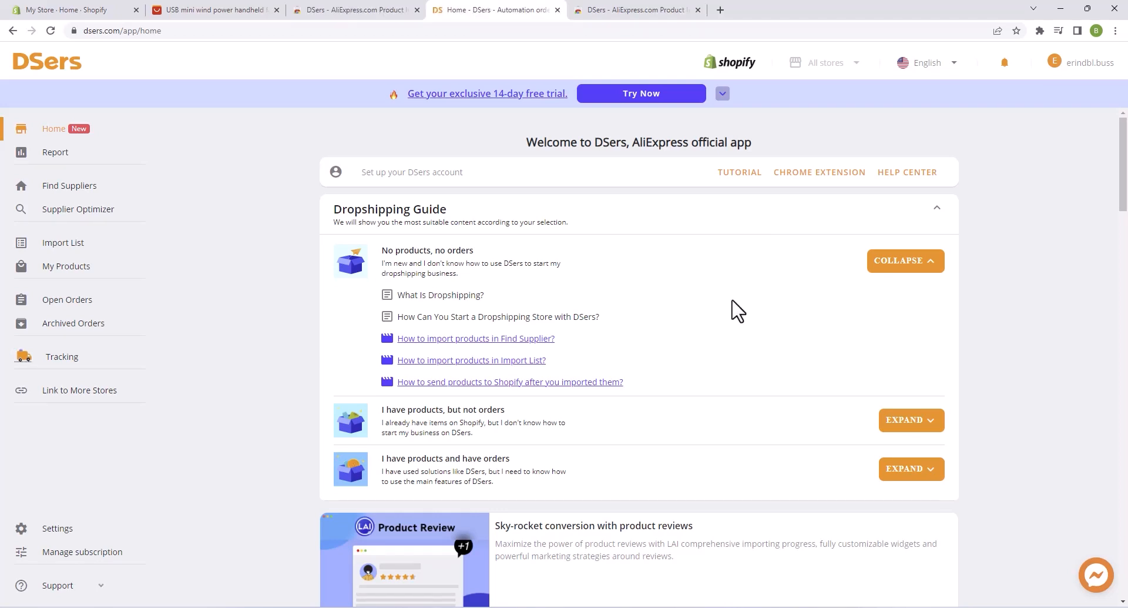
On the AliExpress page of the USB mini handheld fan, import the product into DSers.
click(246, 10)
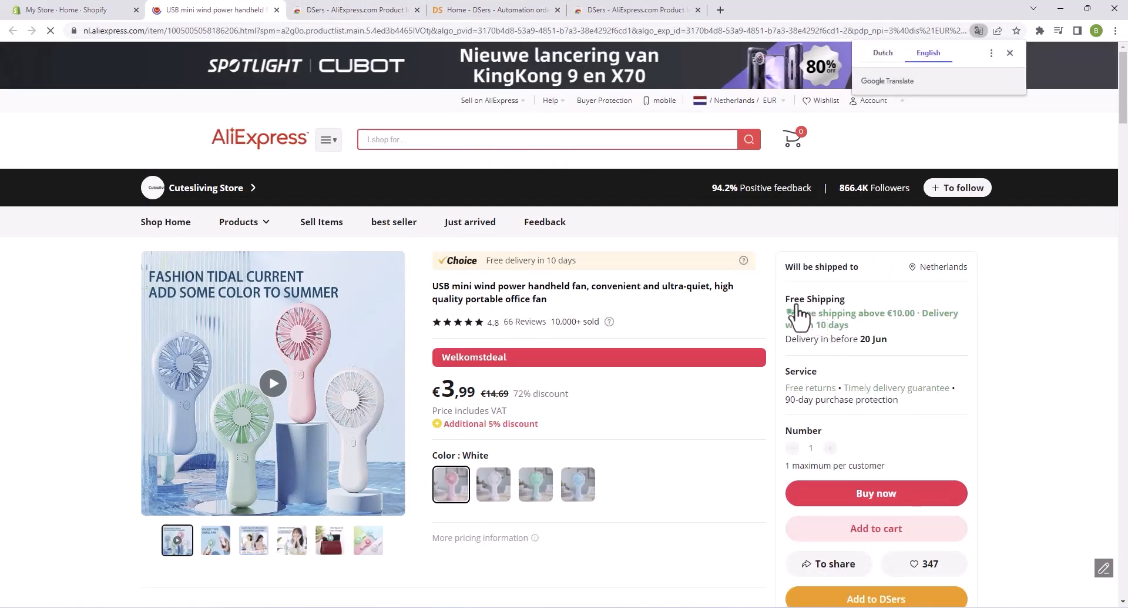
scroll(630, 286, down, 5)
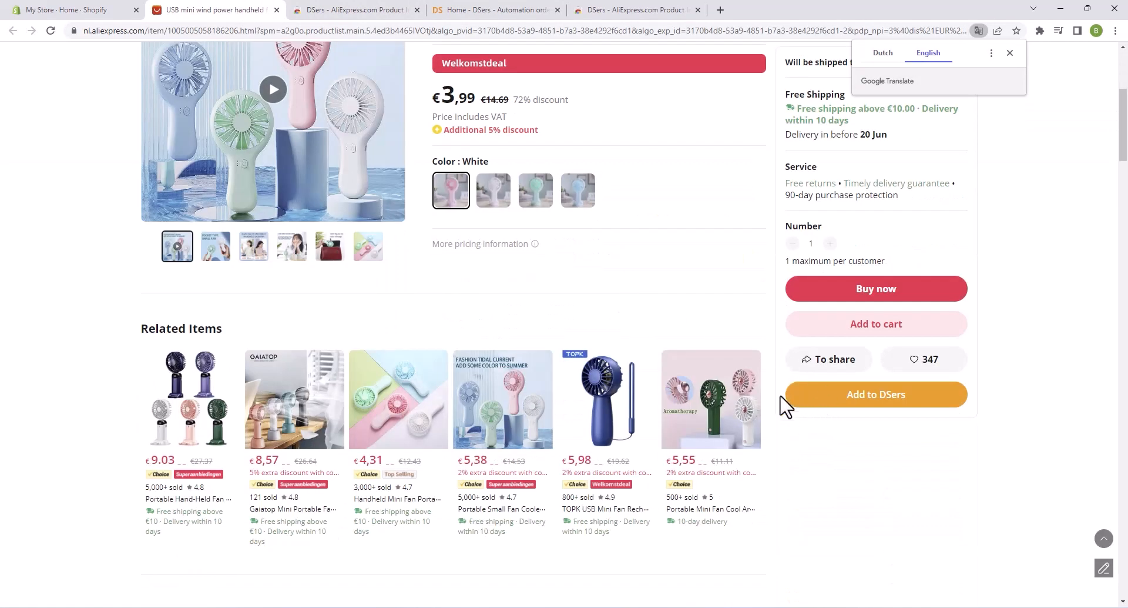
click(889, 394)
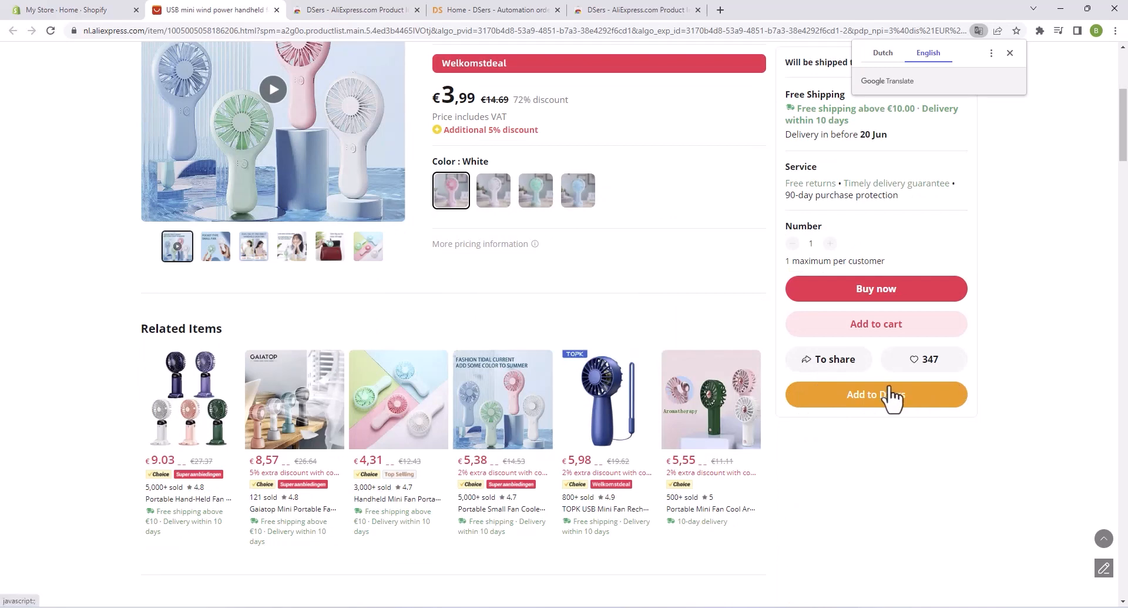
click(1010, 53)
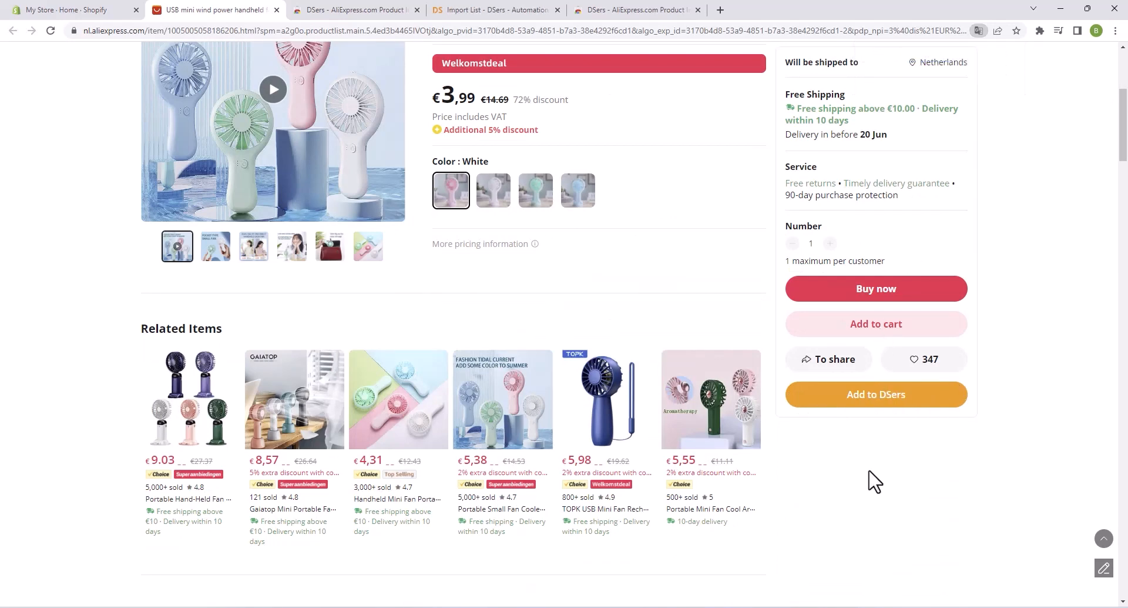
click(875, 405)
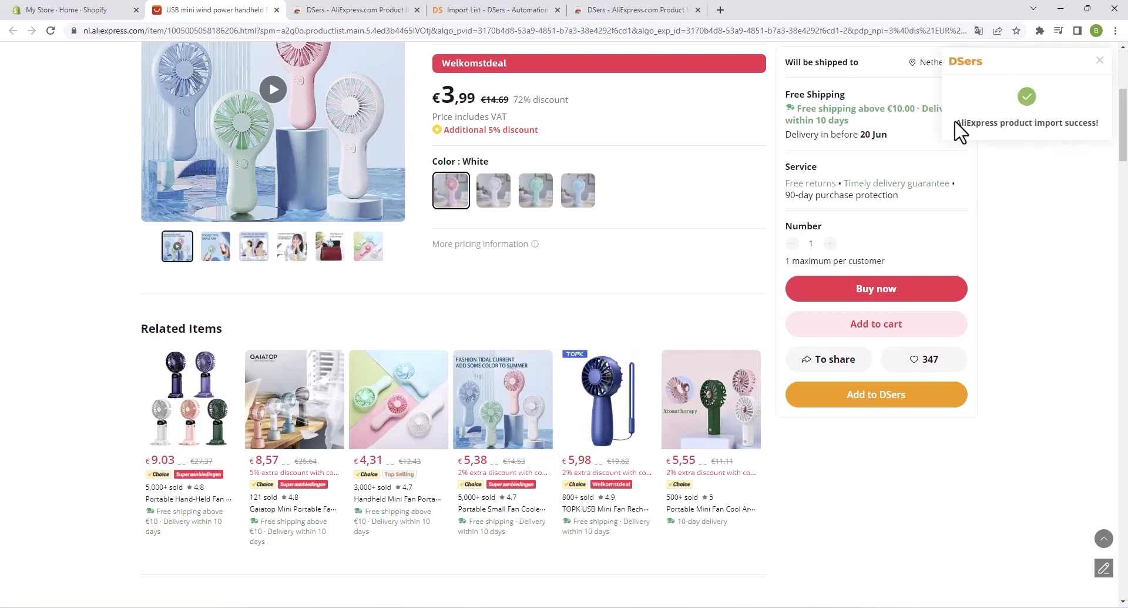
drag(958, 127, 1110, 139)
click(1074, 125)
Switch to DSers and open the handheld fan's product details for editing from the import list.
click(510, 11)
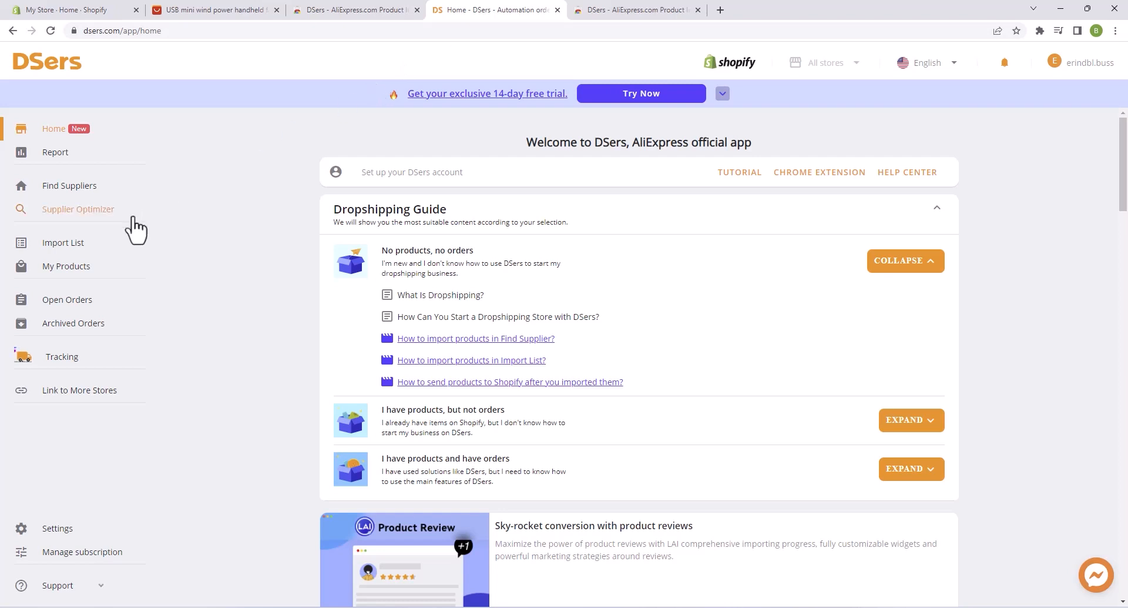
click(69, 248)
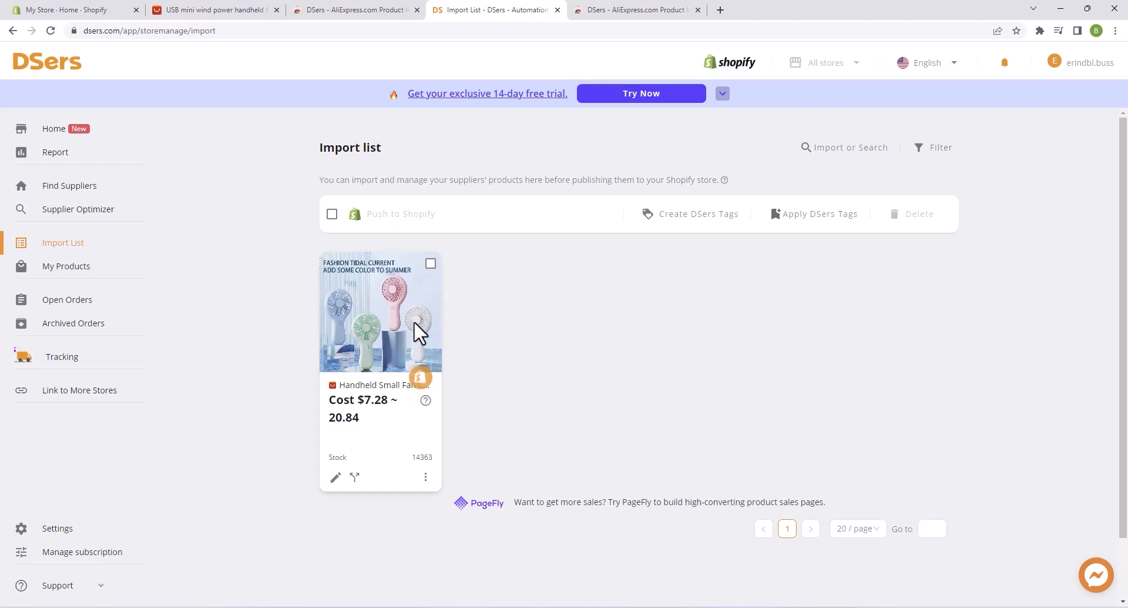
click(335, 477)
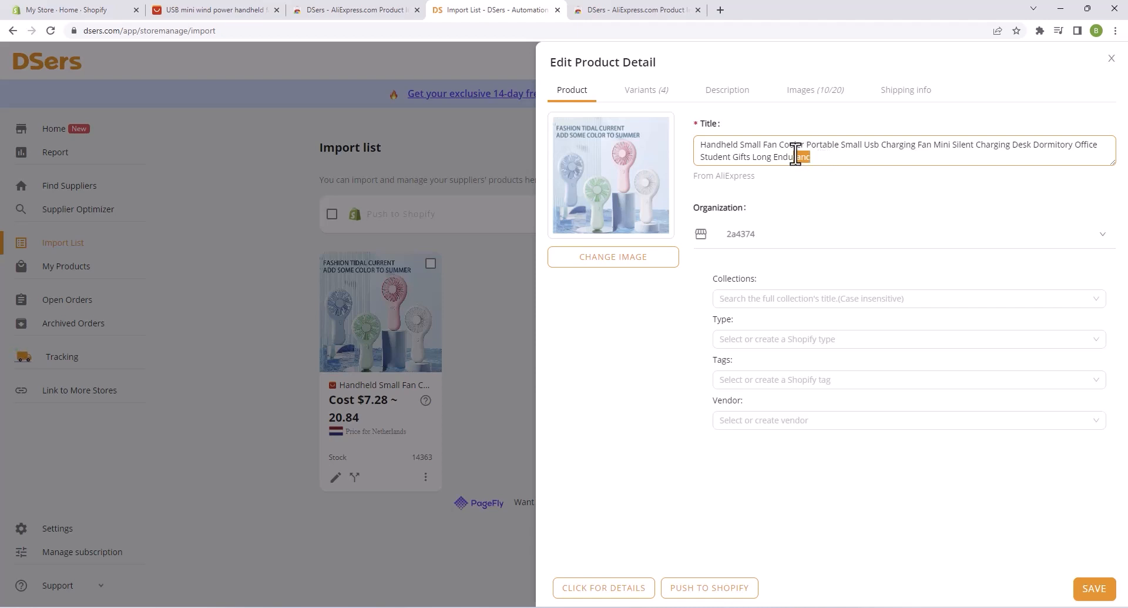
Shorten the product title to "Handheld Small Fan Cooler".
shift+click(810, 145)
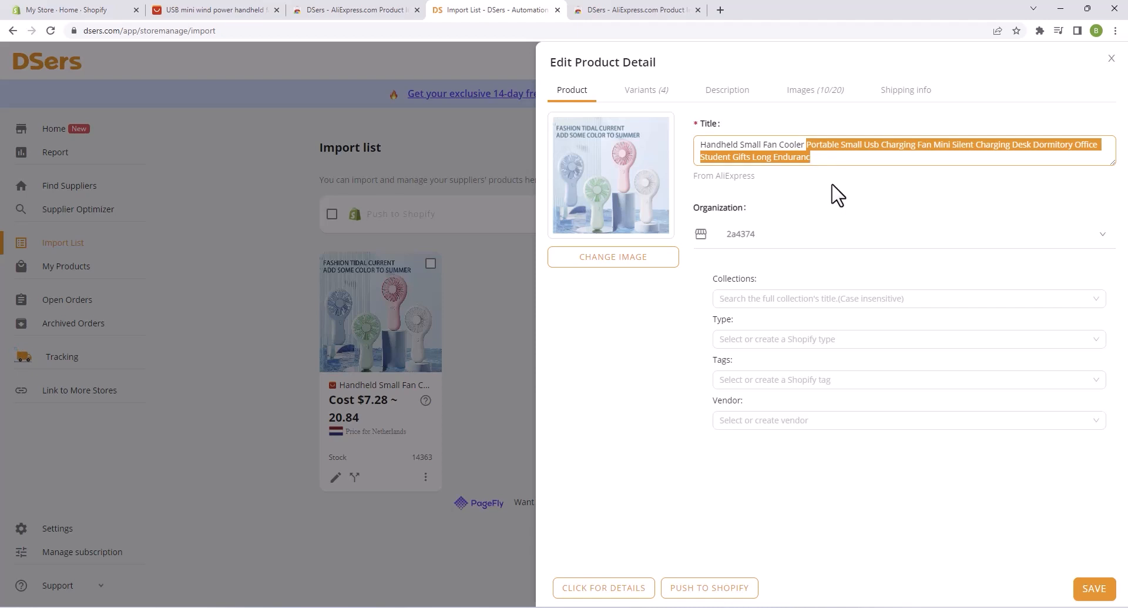
key(BackSpace)
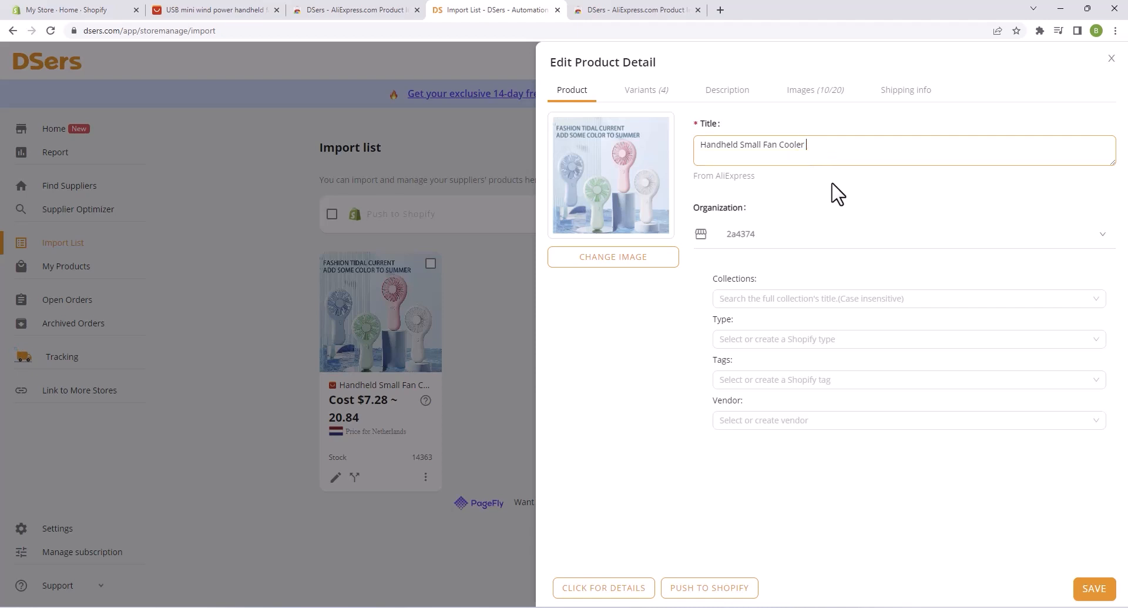
click(805, 258)
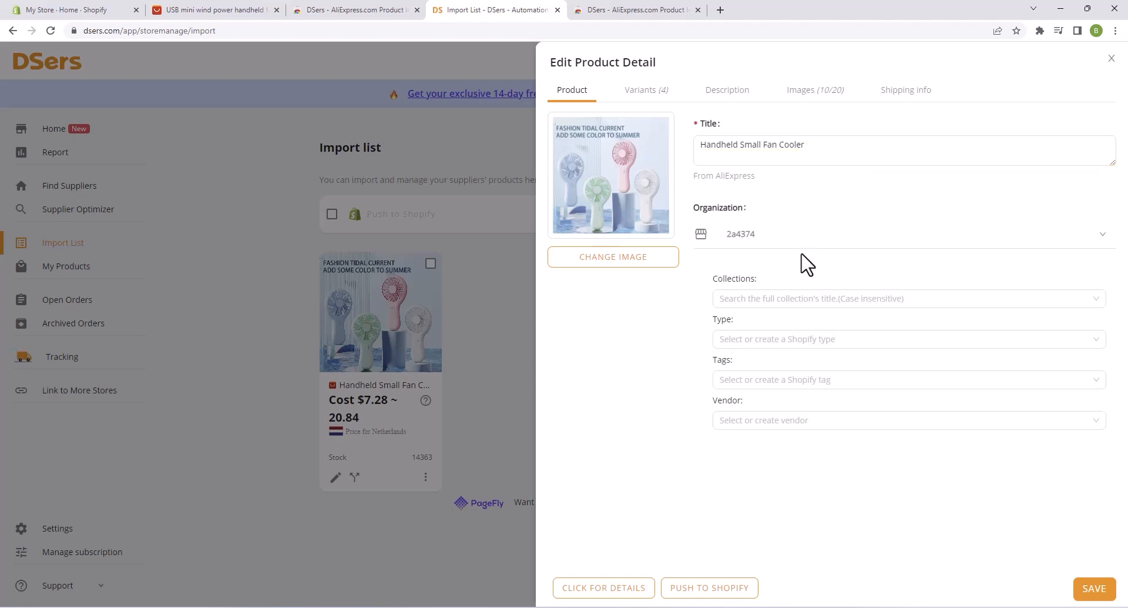
Delete the green fan variant costing $20.84 from the product's variants.
click(659, 94)
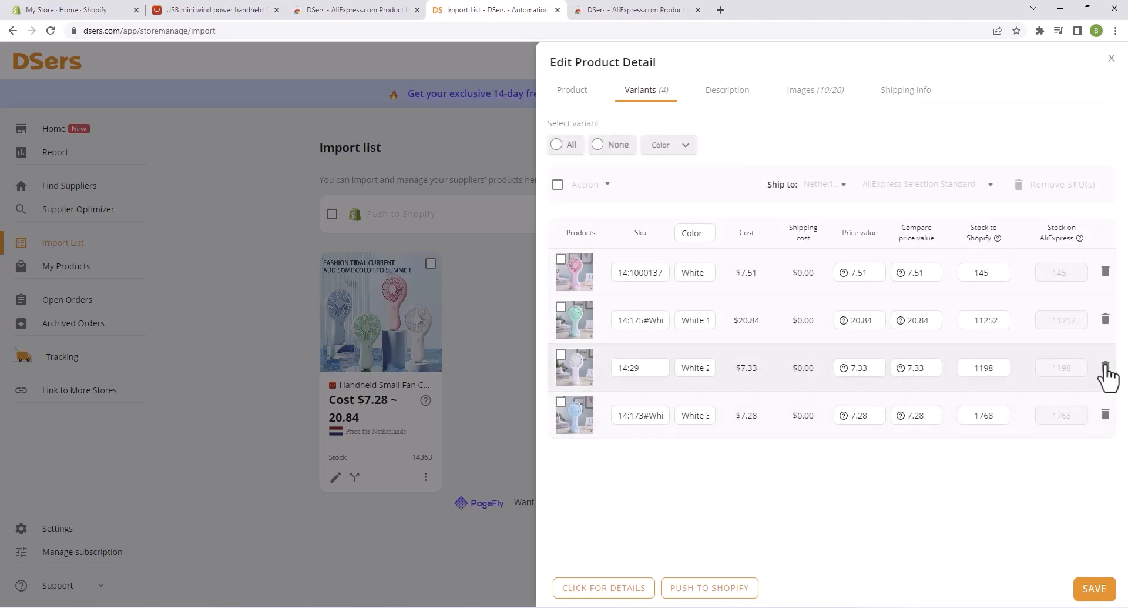
click(1105, 319)
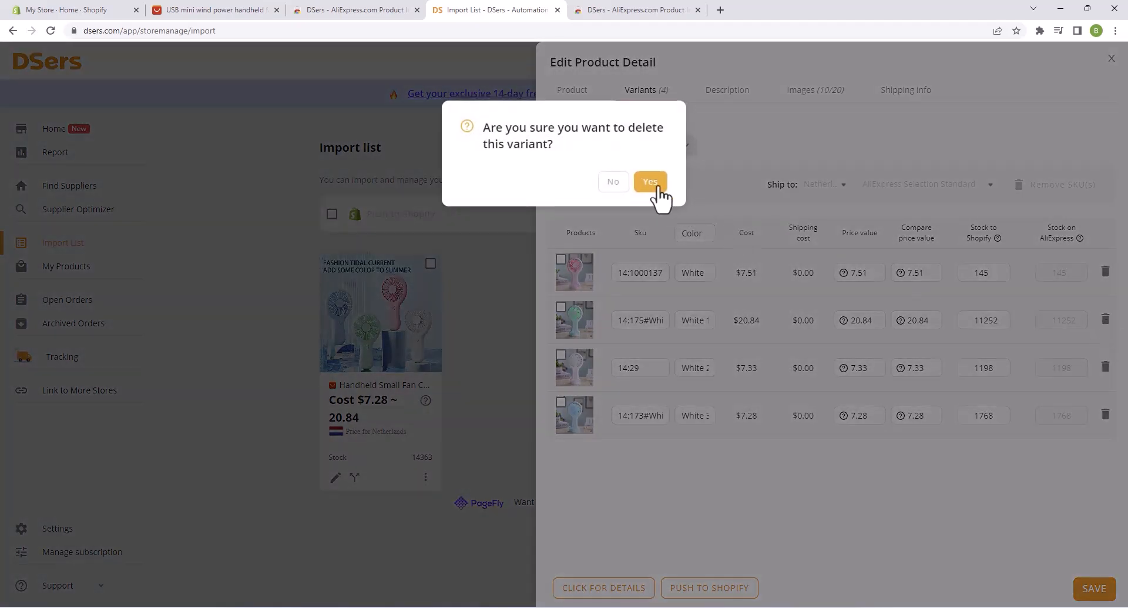
click(650, 181)
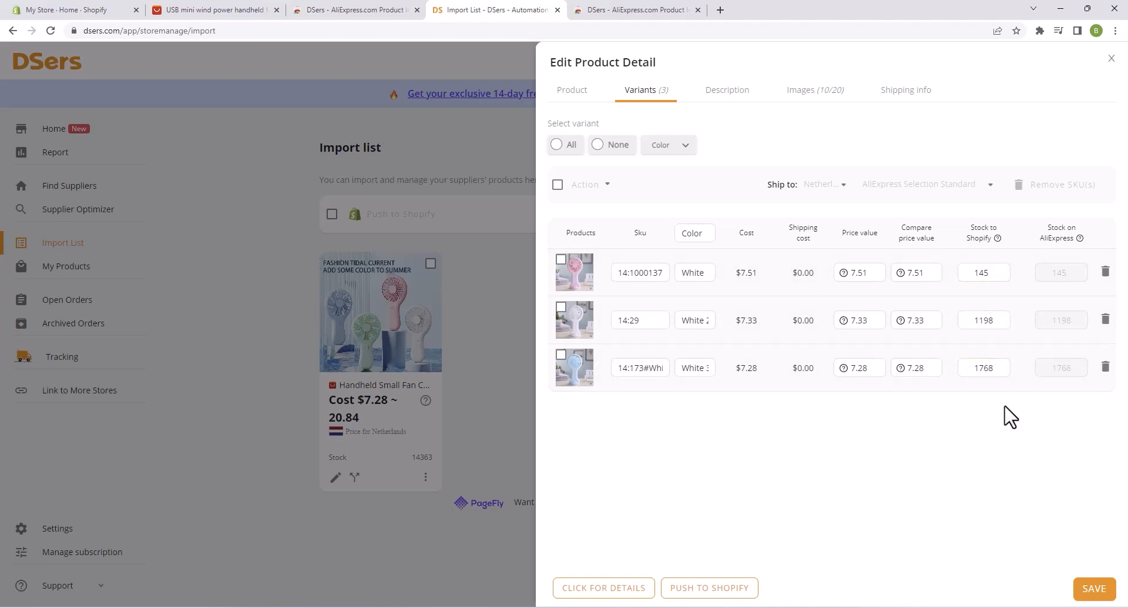
In the specifications of the product description, set the brand name to Sony.
click(728, 91)
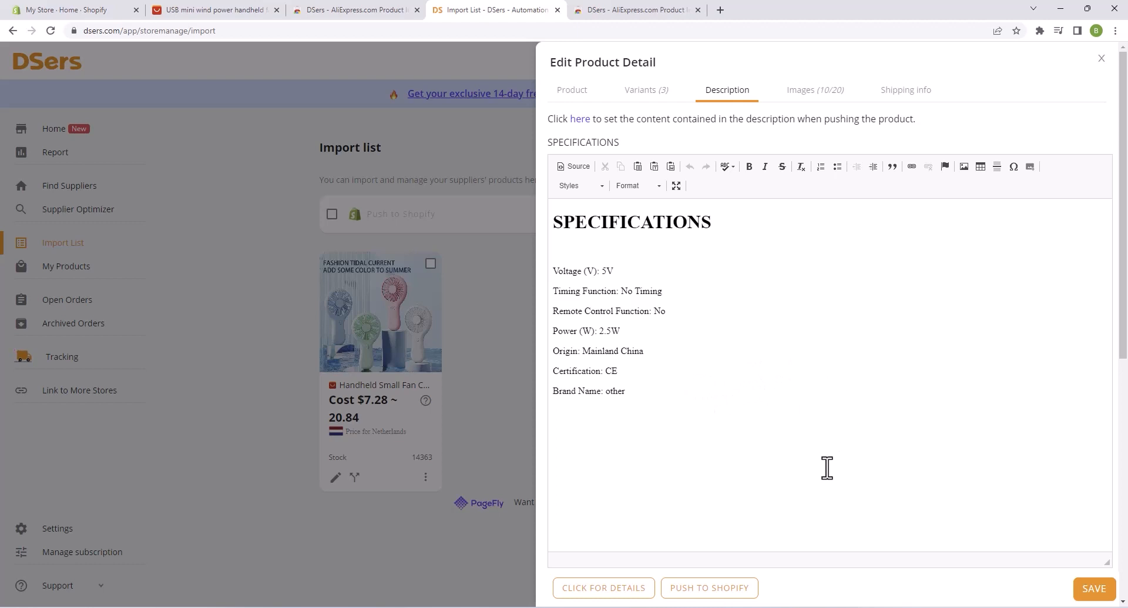
click(899, 415)
Select only the four single-fan images numbered 01 to 04 for the Shopify media and save the product.
click(814, 90)
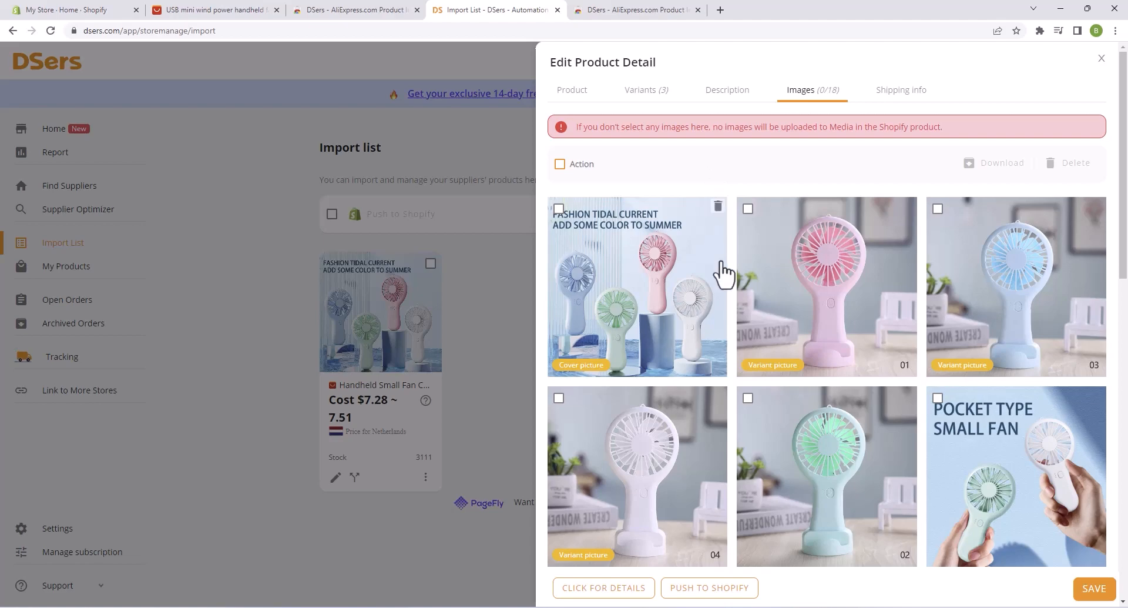
scroll(743, 322, down, 12)
scroll(742, 323, up, 12)
click(560, 165)
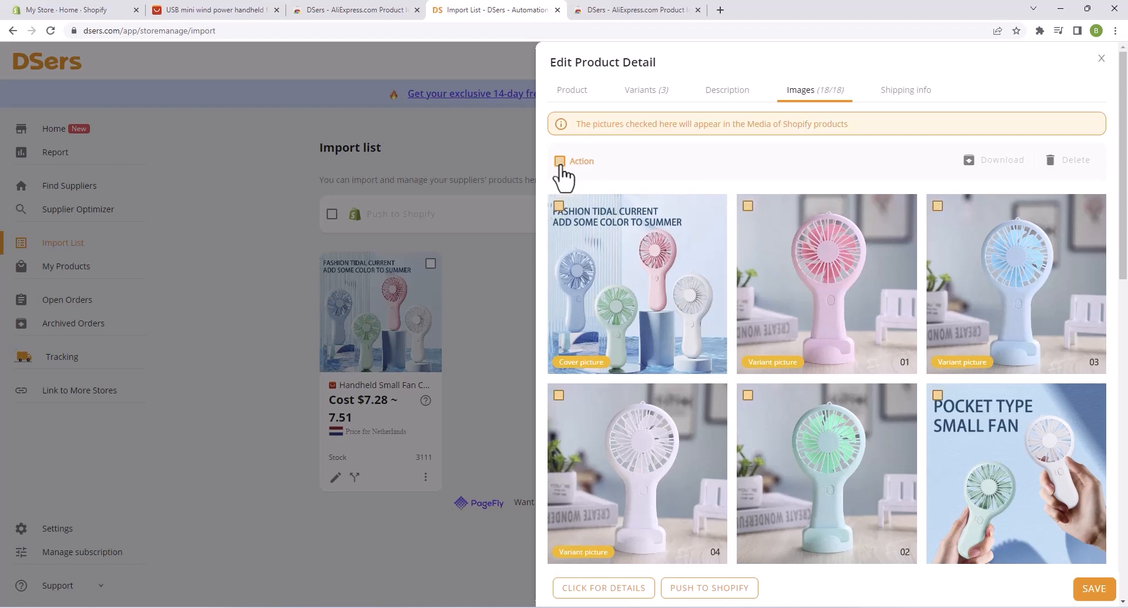
click(560, 164)
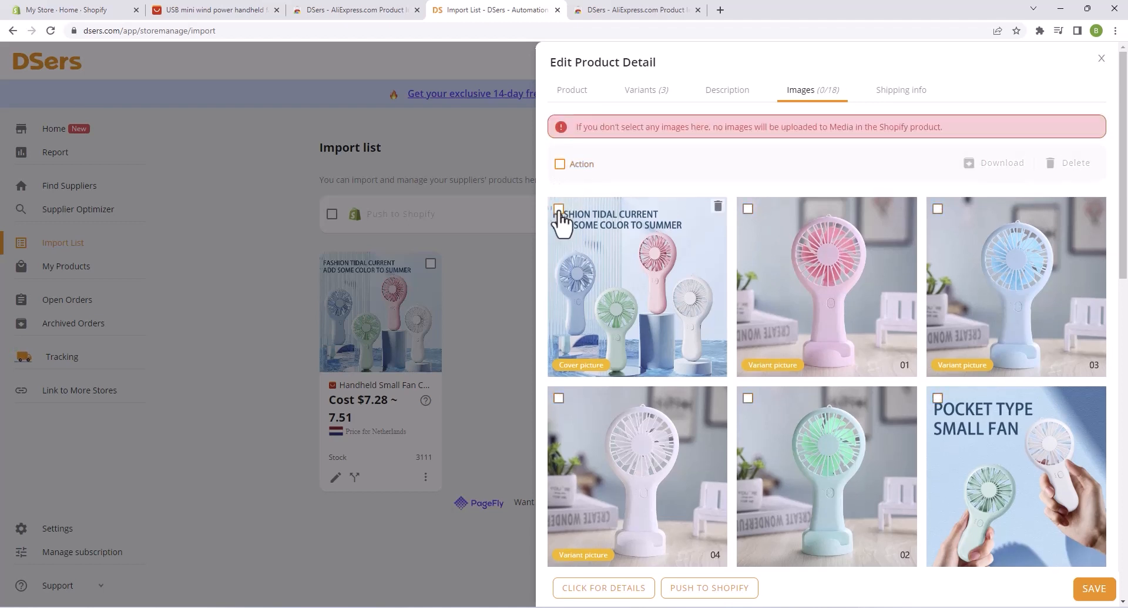
click(748, 208)
click(938, 207)
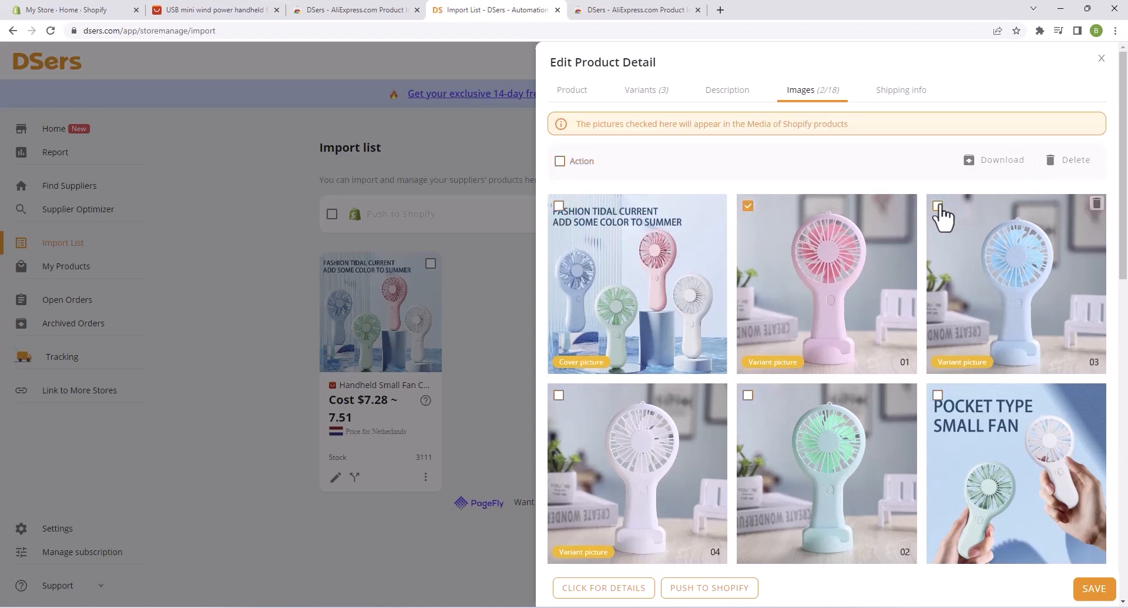
click(559, 395)
click(748, 395)
click(1095, 589)
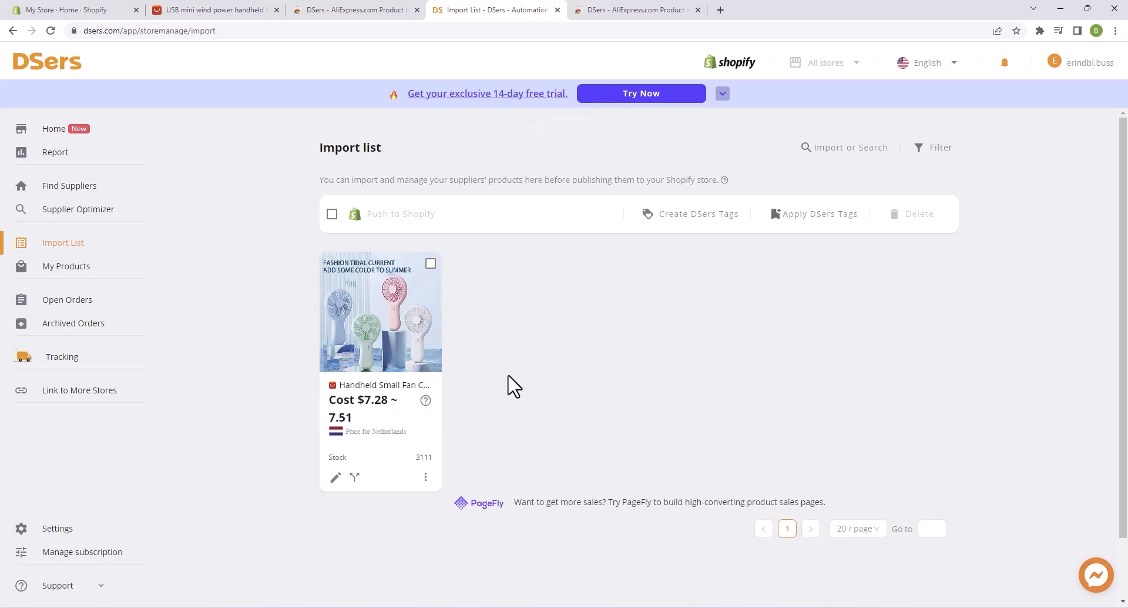
Push the handheld fan to the Shopify store with the pricing rule, out-of-stock selling and Online Store publishing enabled.
click(332, 214)
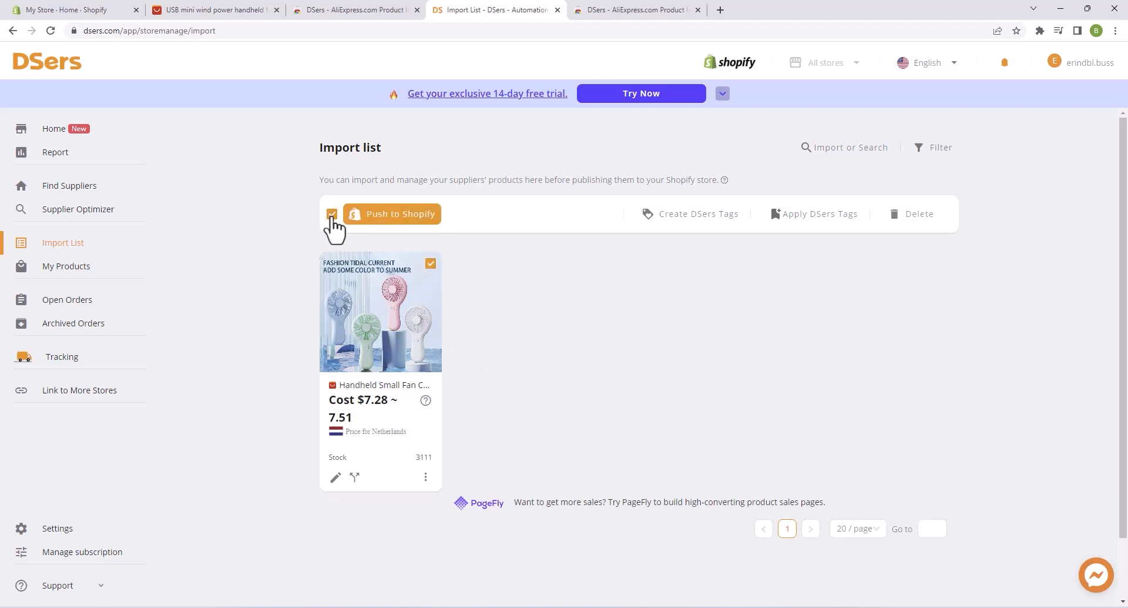
click(387, 219)
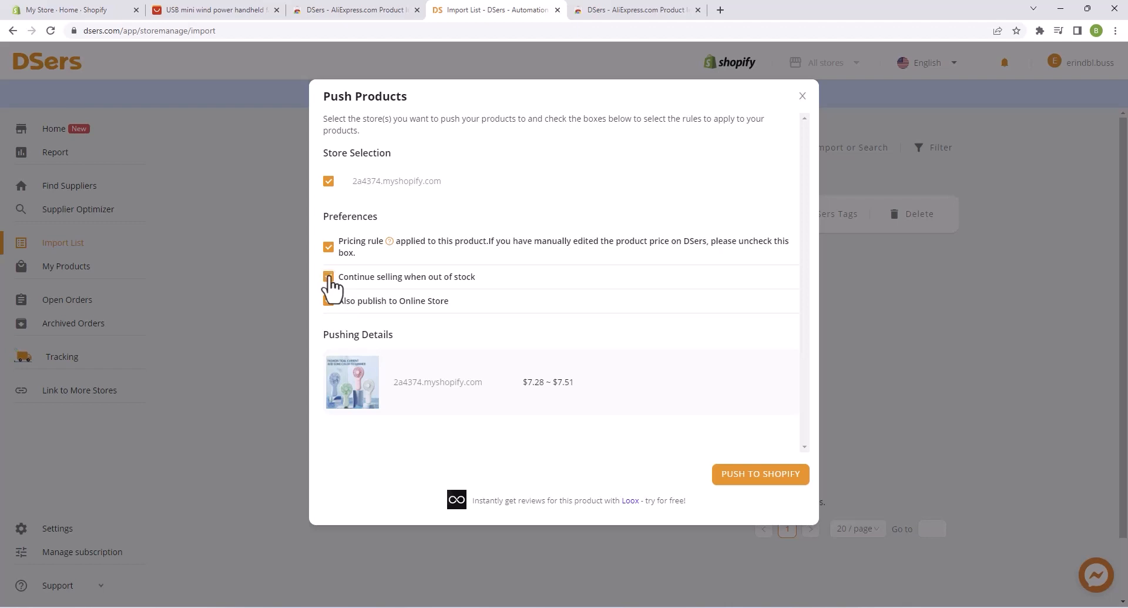
click(746, 481)
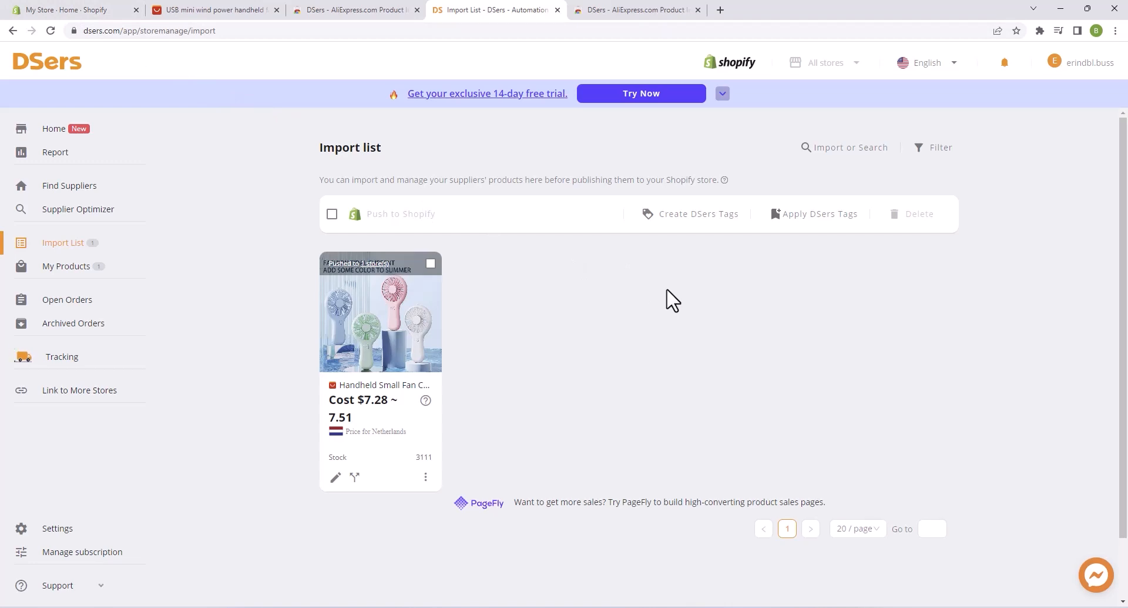
Switch to the Shopify admin and open the Handheld Small Fan Cooler from the product list.
click(59, 5)
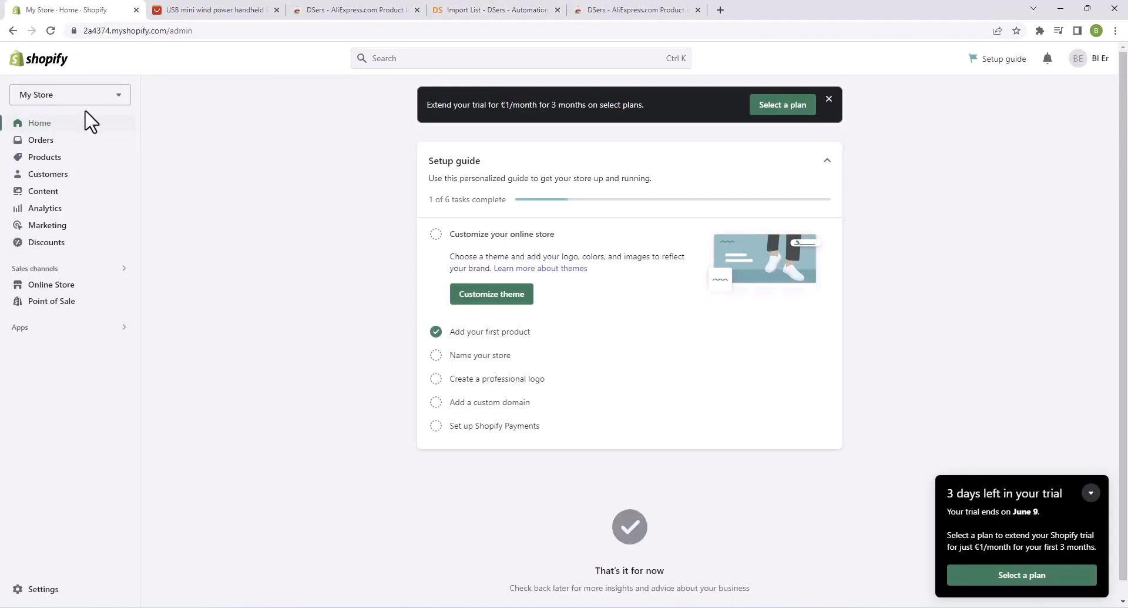
click(63, 164)
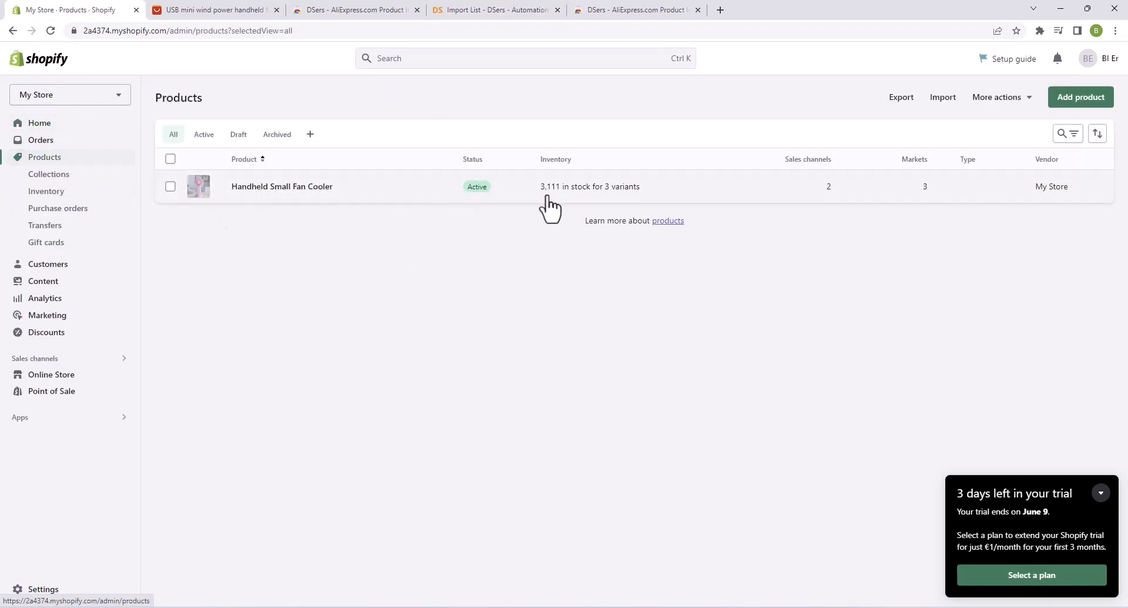
click(425, 189)
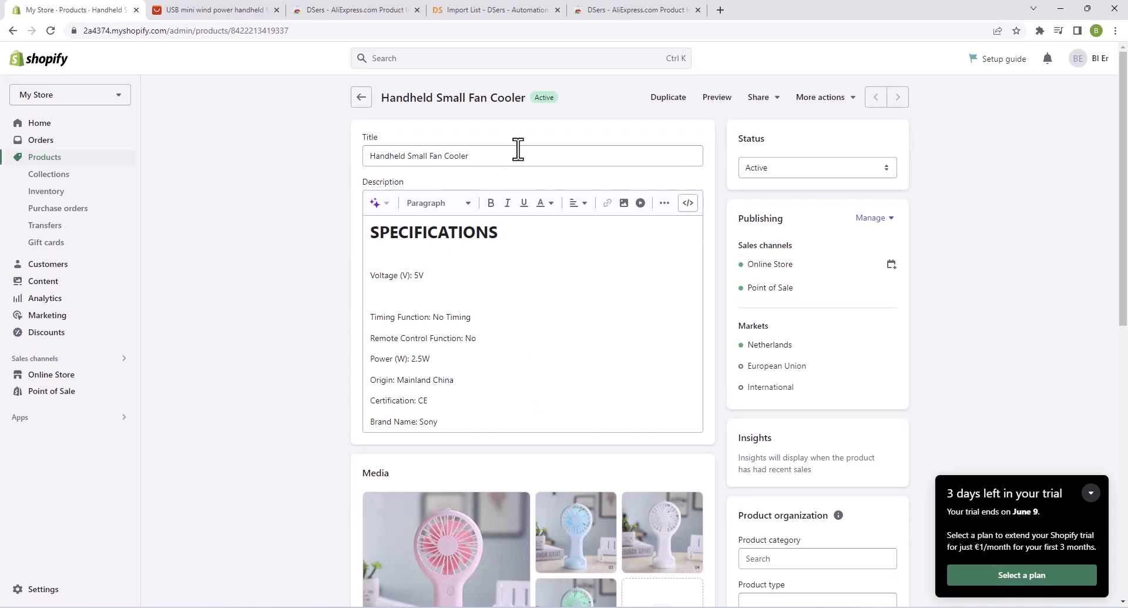
Review the imported fan's title, description, media, variant prices and stock, search engine listing and status.
drag(485, 155, 365, 154)
click(466, 156)
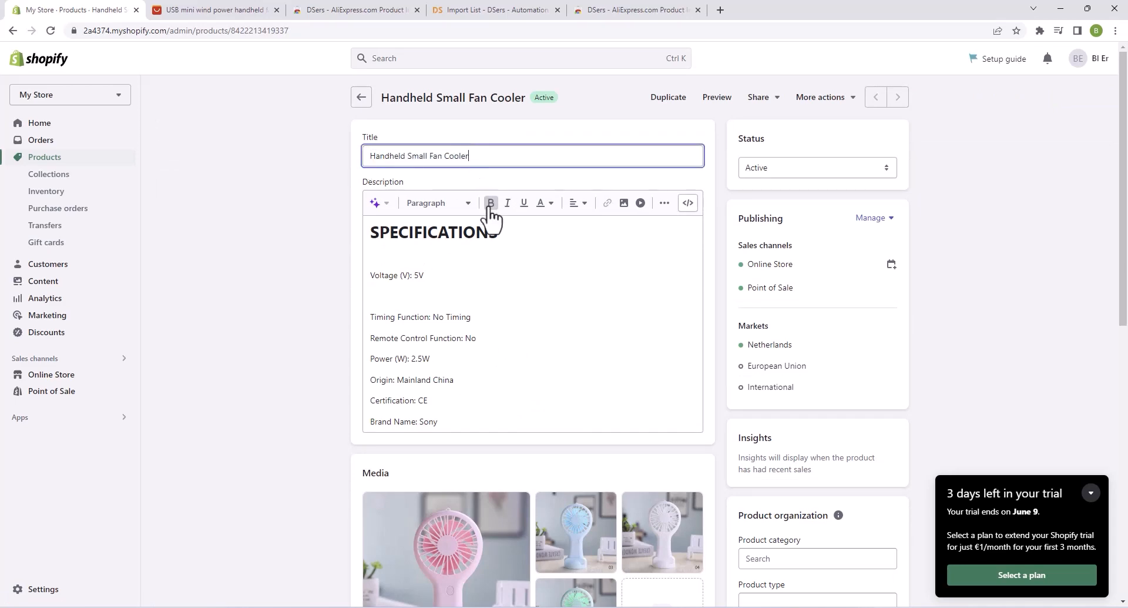
scroll(488, 220, down, 10)
scroll(497, 241, up, 5)
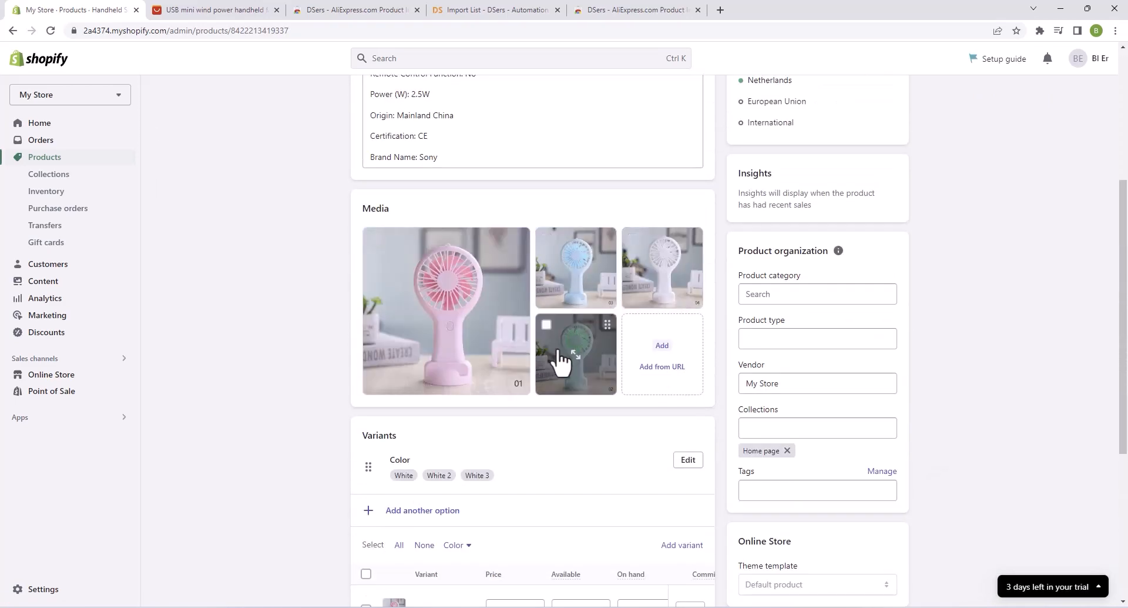
scroll(570, 353, down, 5)
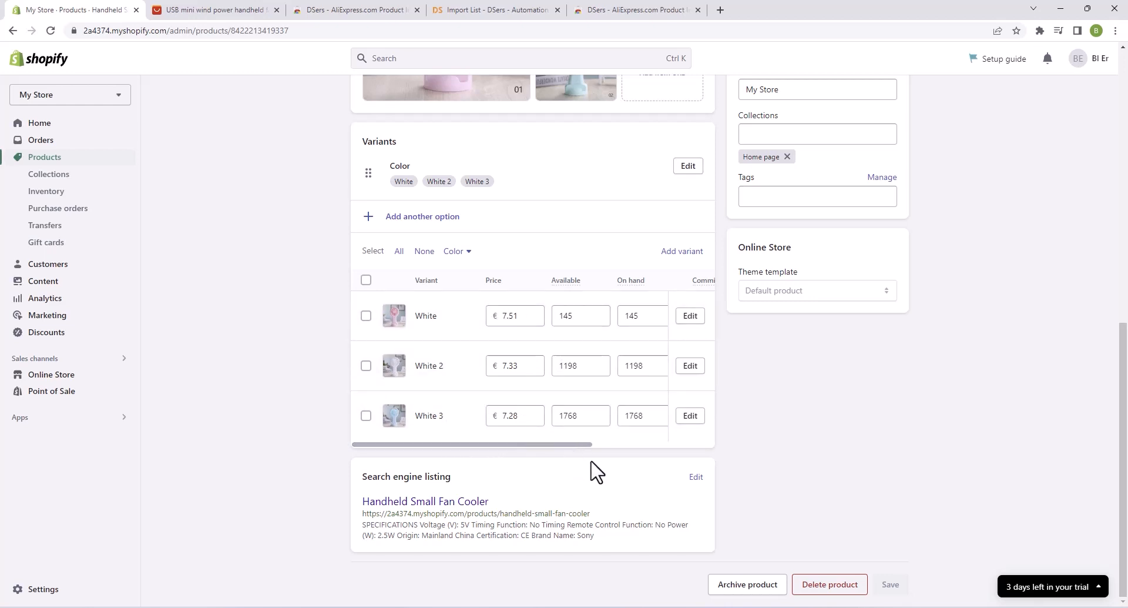
scroll(647, 482, up, 5)
scroll(674, 500, up, 4)
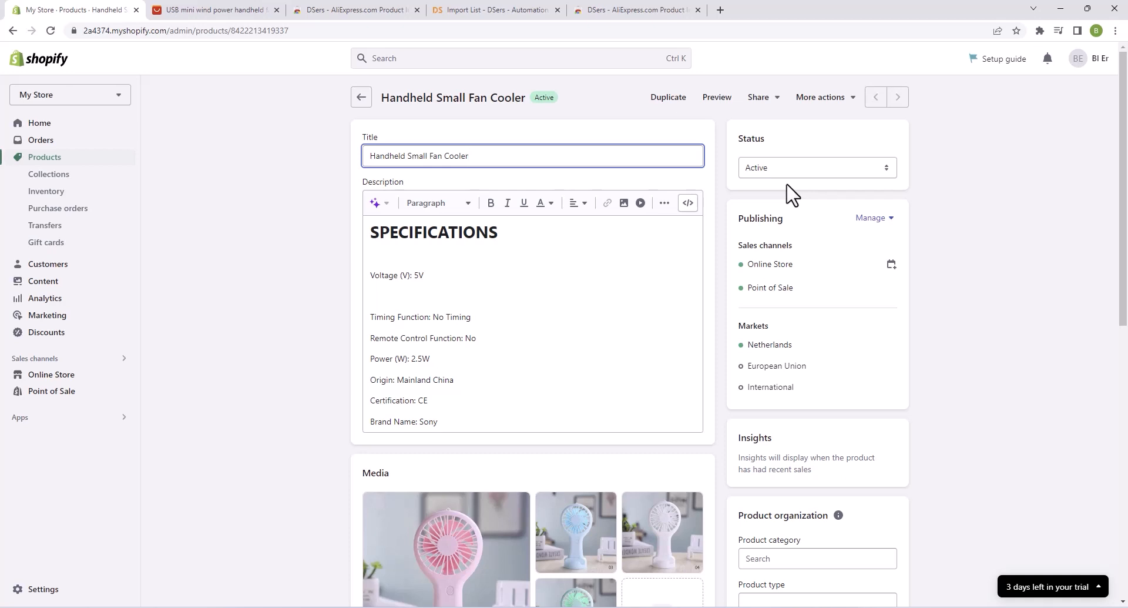
click(851, 191)
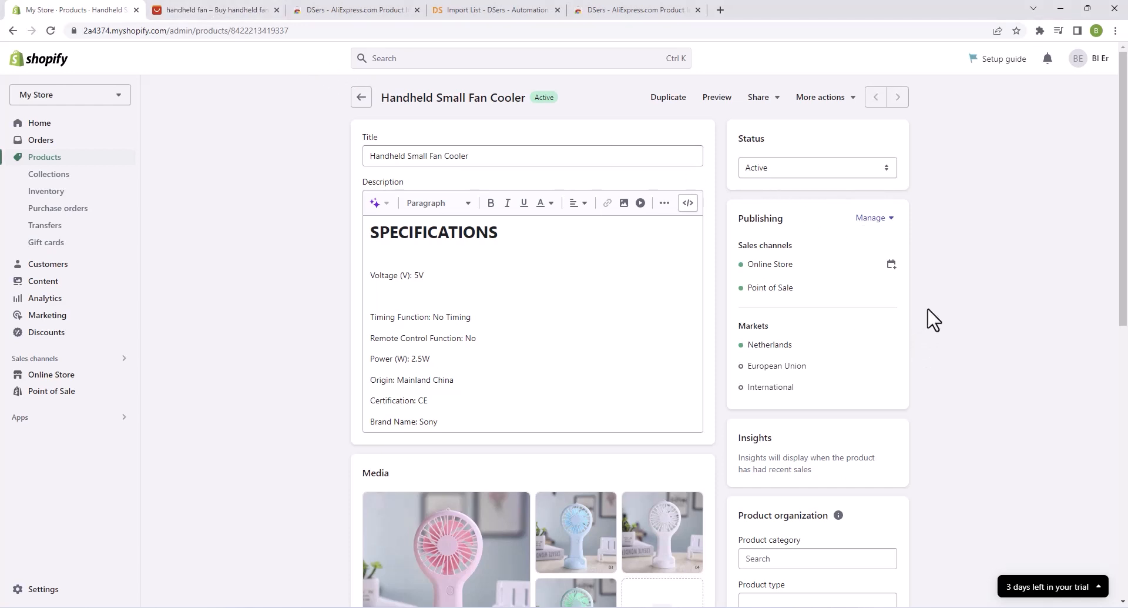
Switch to the AliExpress handheld fan results, open the Jisulife Portable Fan 3 In 1 and add it to DSers.
click(221, 9)
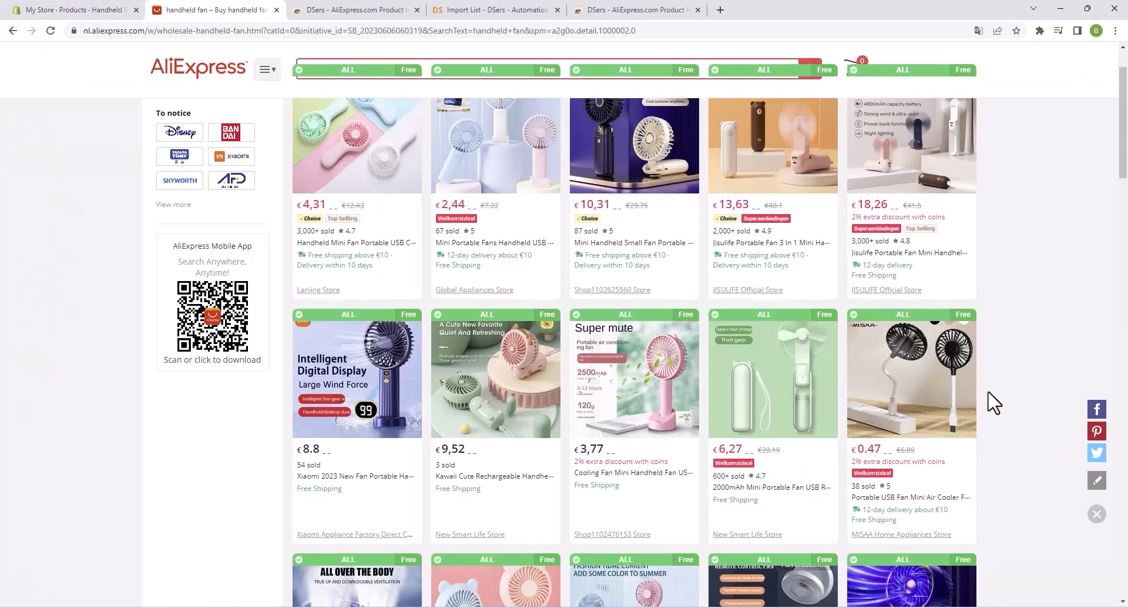
click(748, 203)
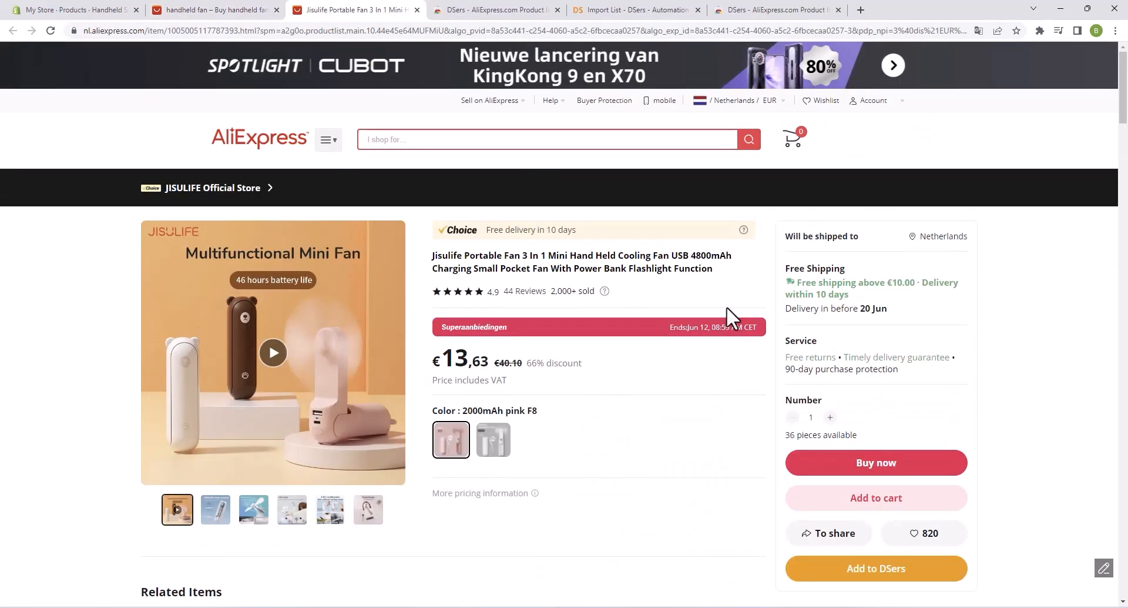
click(900, 577)
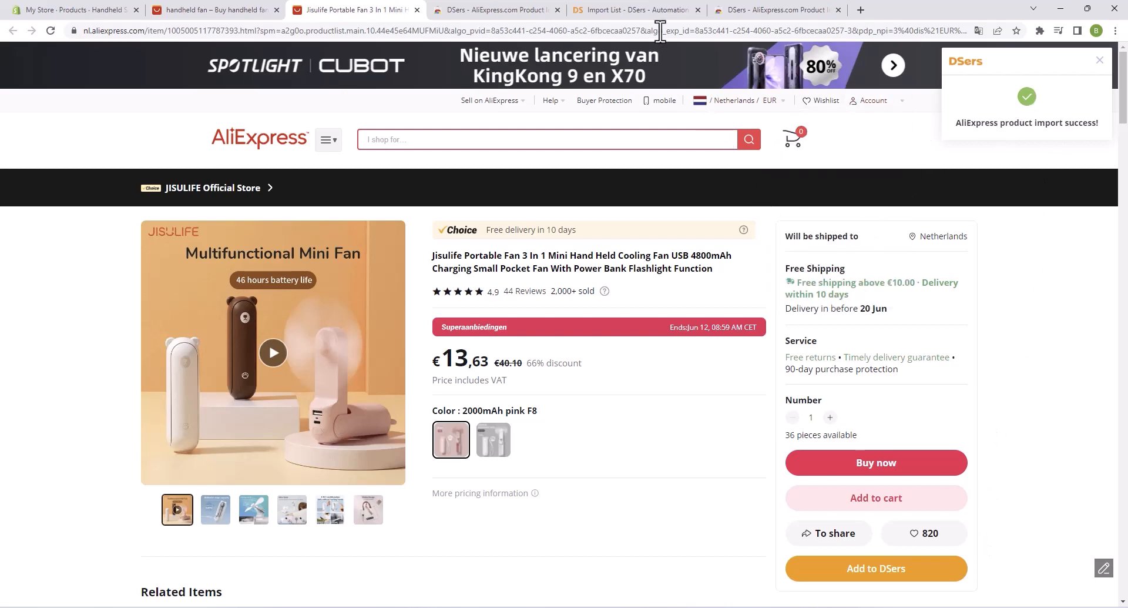
Switch to DSers, refresh the import list and open the JISULIFE portable fan's details for editing.
click(617, 10)
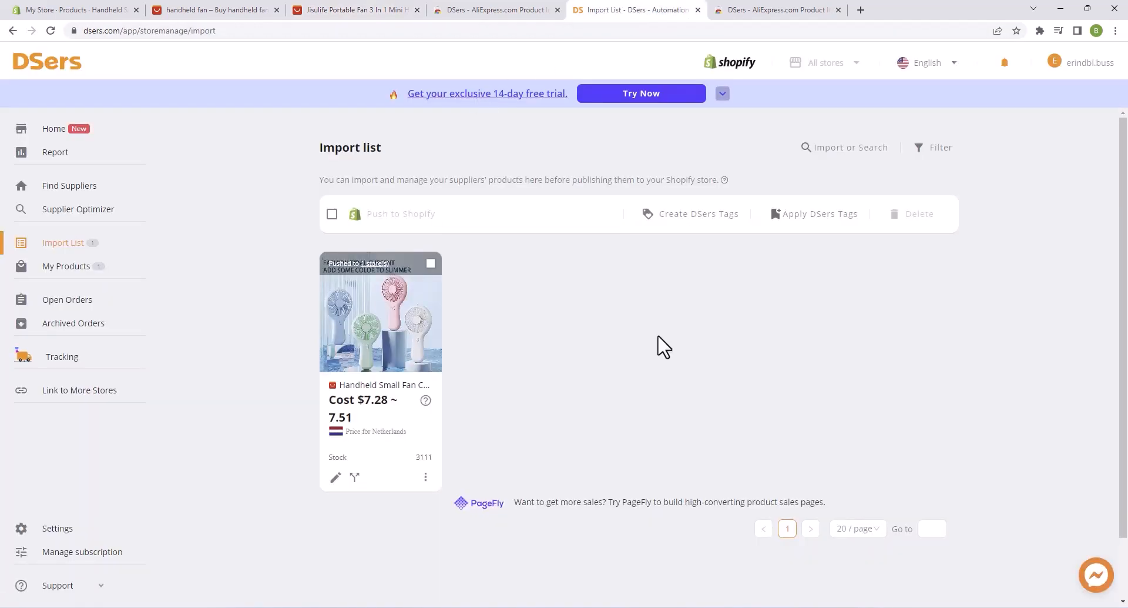
click(50, 31)
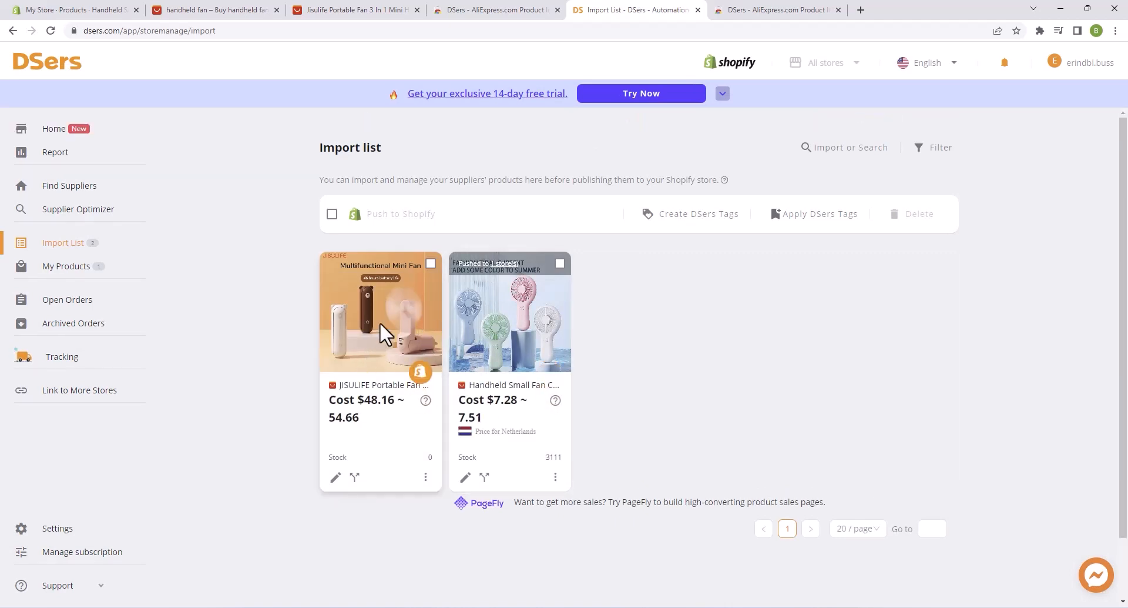
click(335, 478)
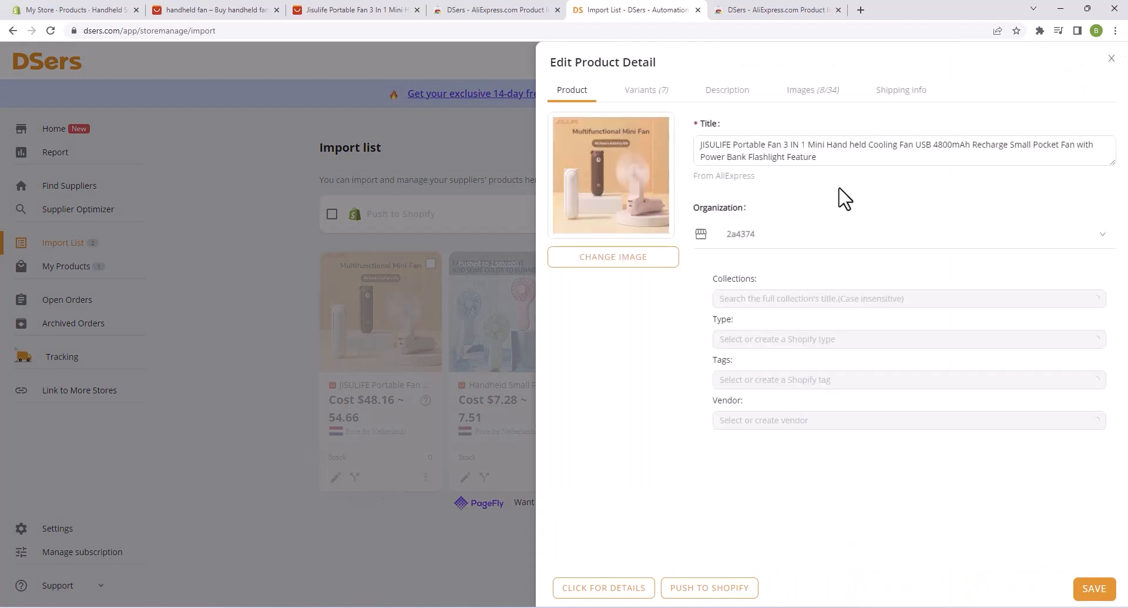
Shorten the title to "JISULIFE Portable Fan 3 IN 1" and create the Shopify type "Handheld" for the product.
drag(826, 159, 811, 147)
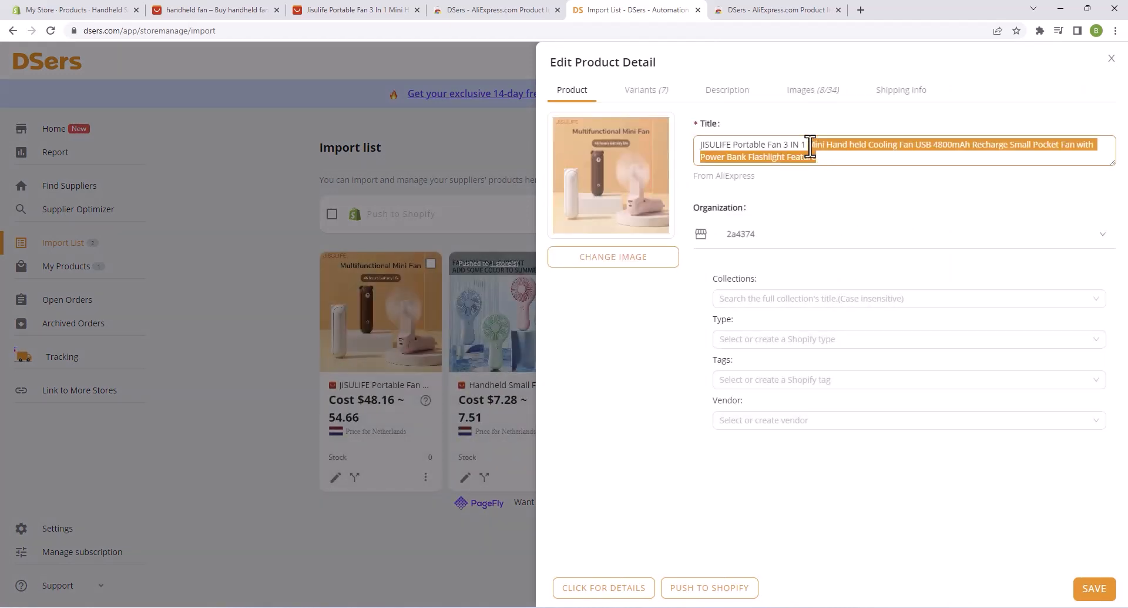
key(BackSpace)
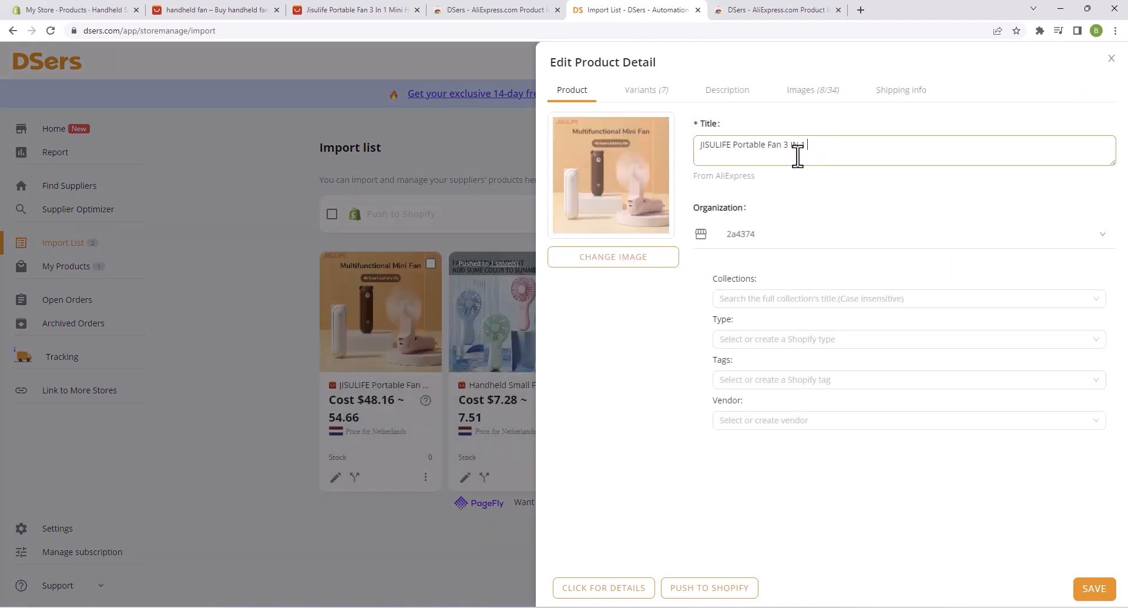
click(821, 339)
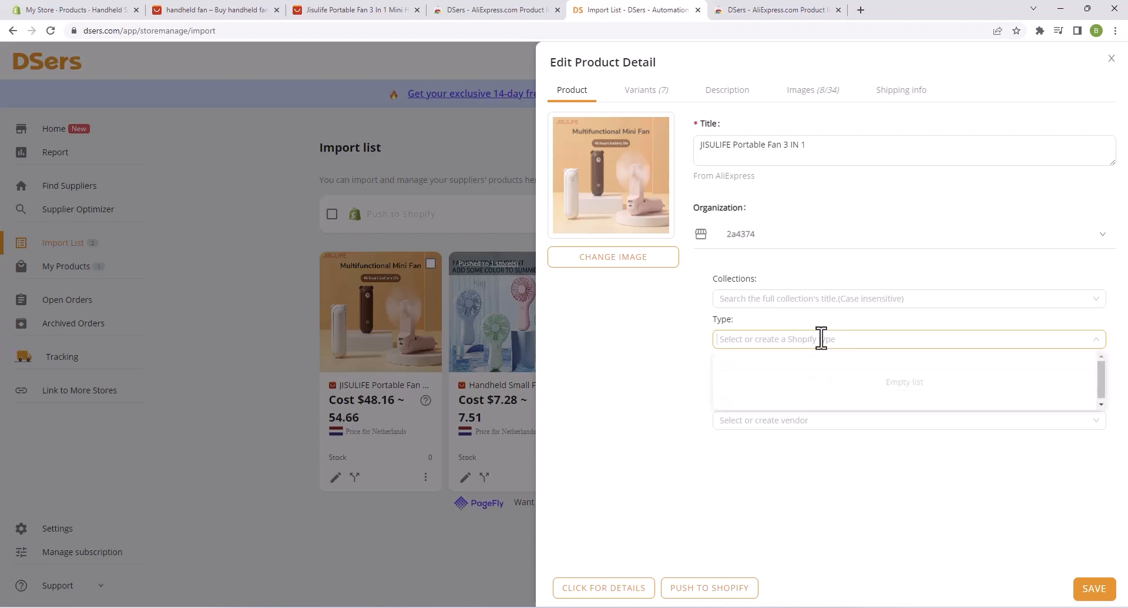
text(Handheld)
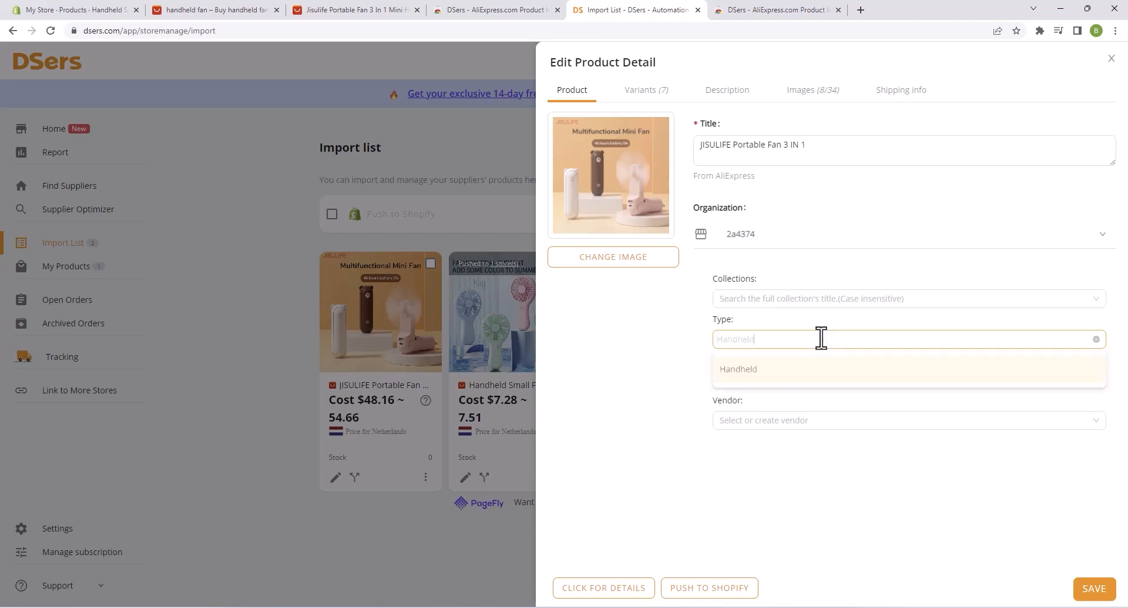
click(780, 370)
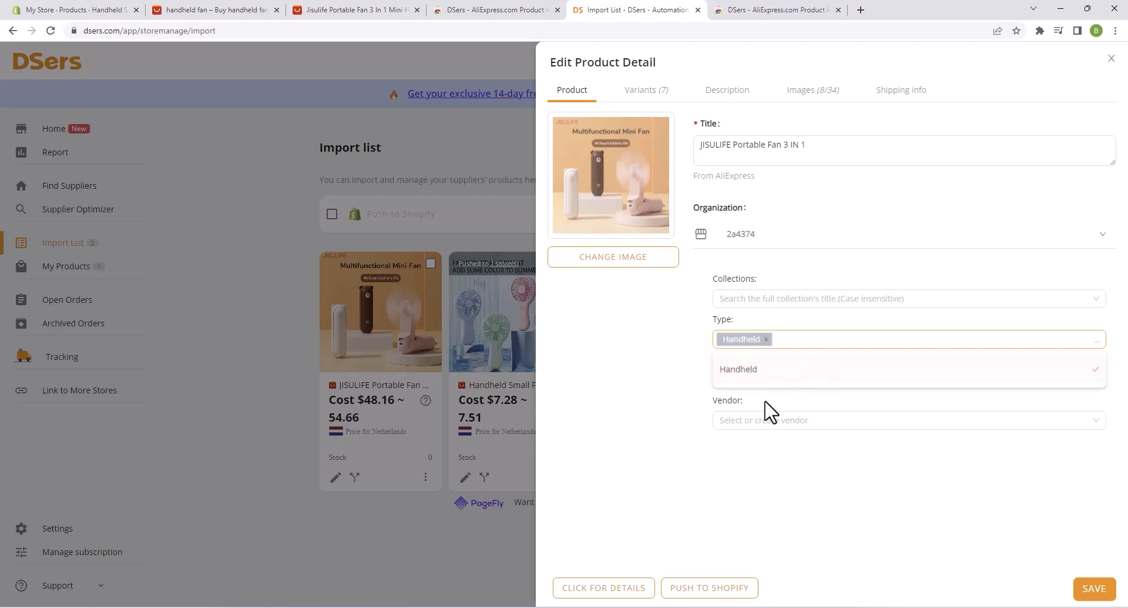
click(703, 397)
Add the Shopify tag "portable fan" and create the vendor "JISULIFE" for the product.
click(754, 379)
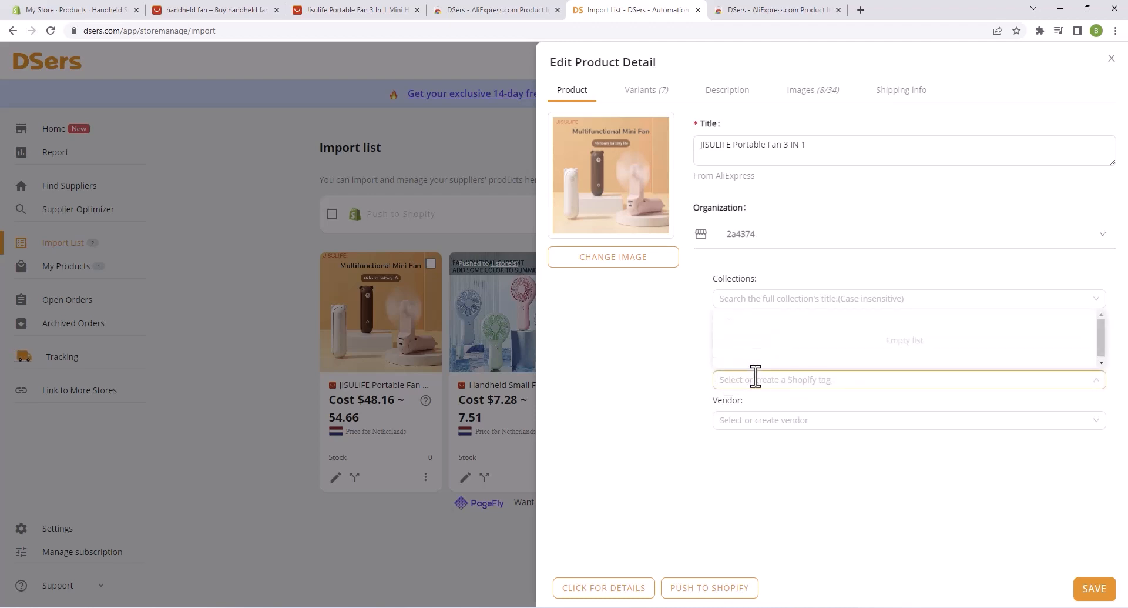
text(portable)
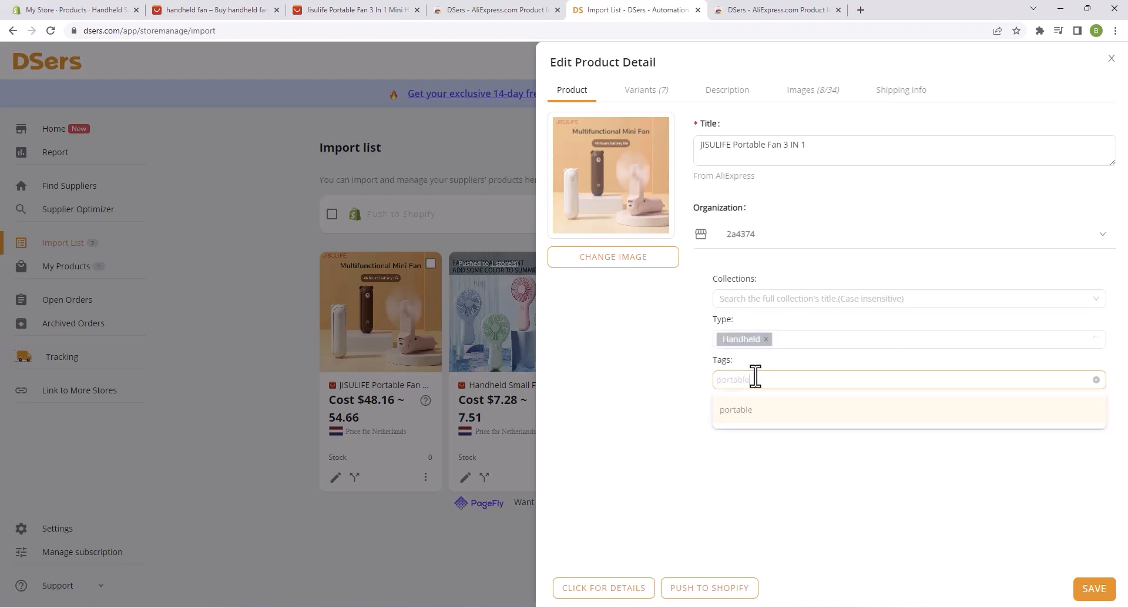
text( fan)
key(Return)
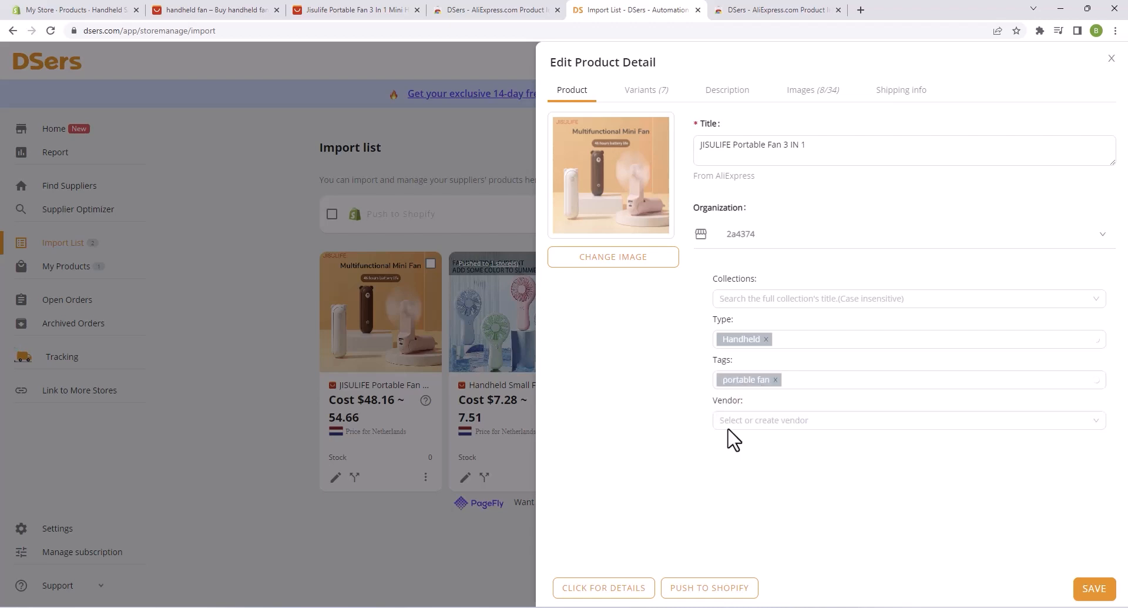
click(749, 421)
text(JISULIFE)
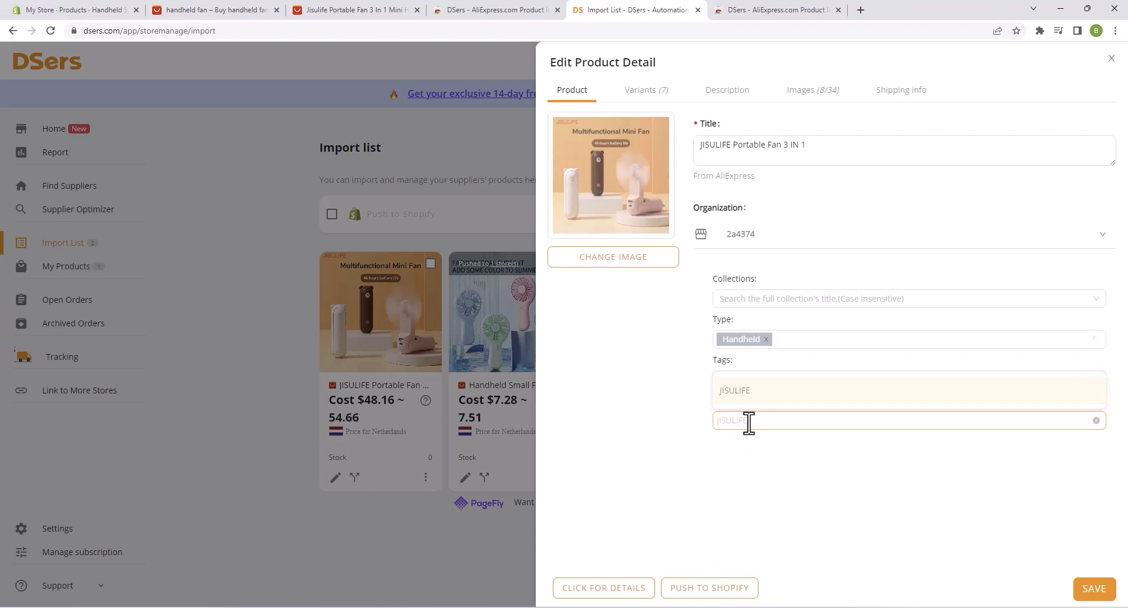
key(Return)
click(751, 464)
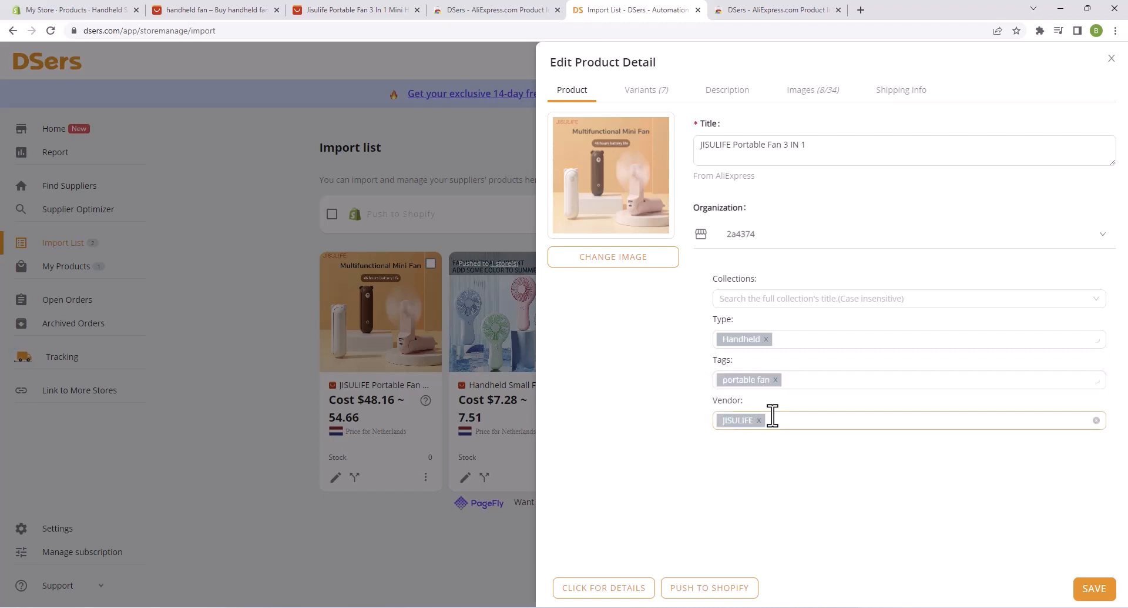
Remove all of the fan's variants except the first one in the variant list.
click(658, 92)
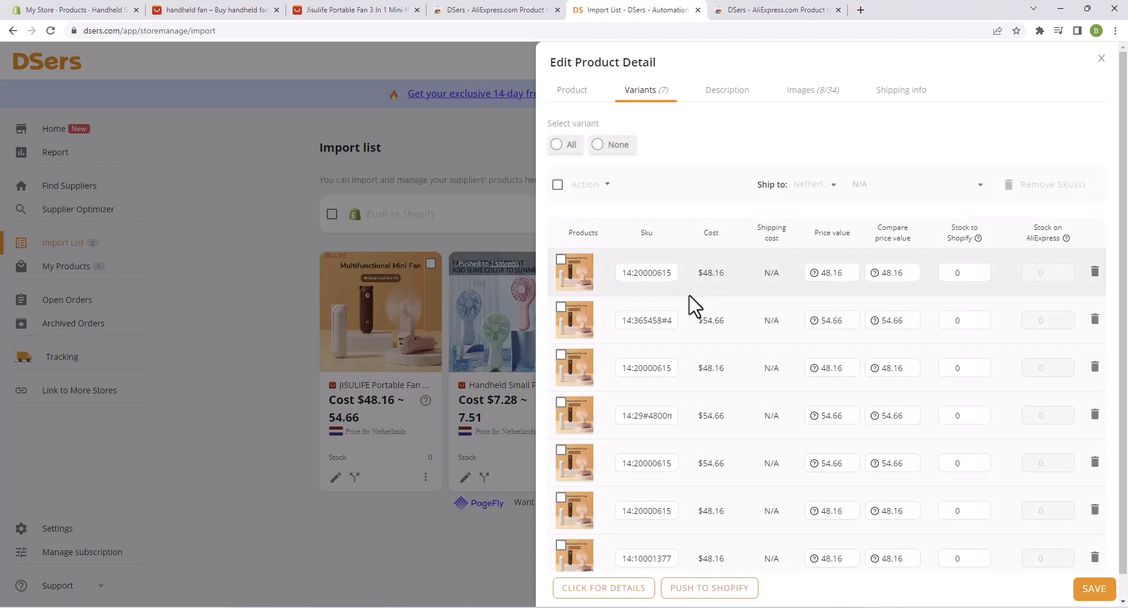
click(561, 313)
click(561, 355)
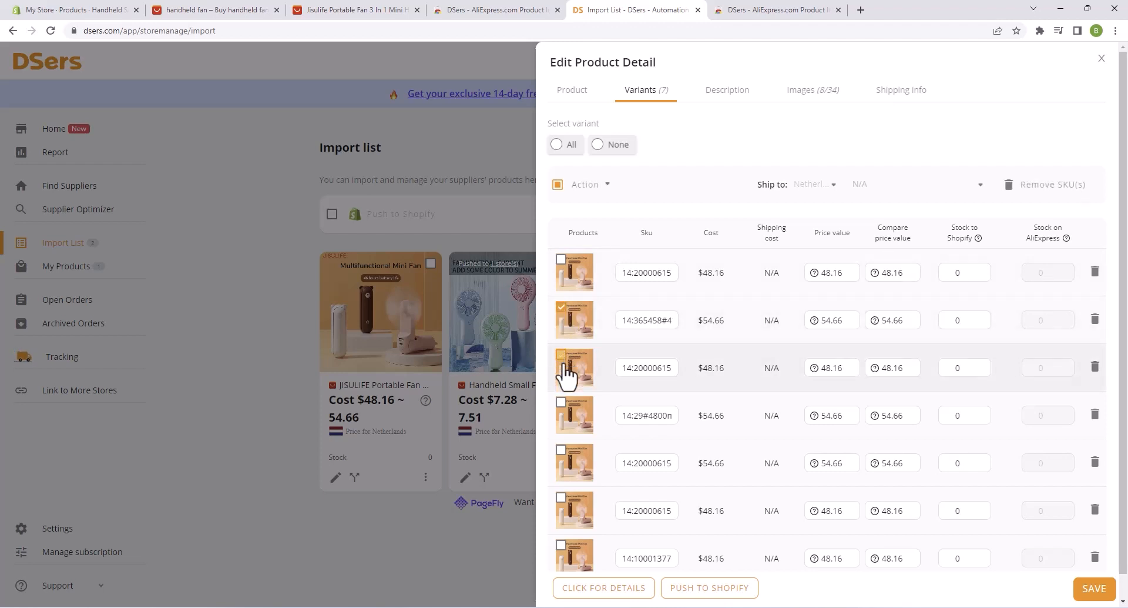
click(561, 402)
click(561, 450)
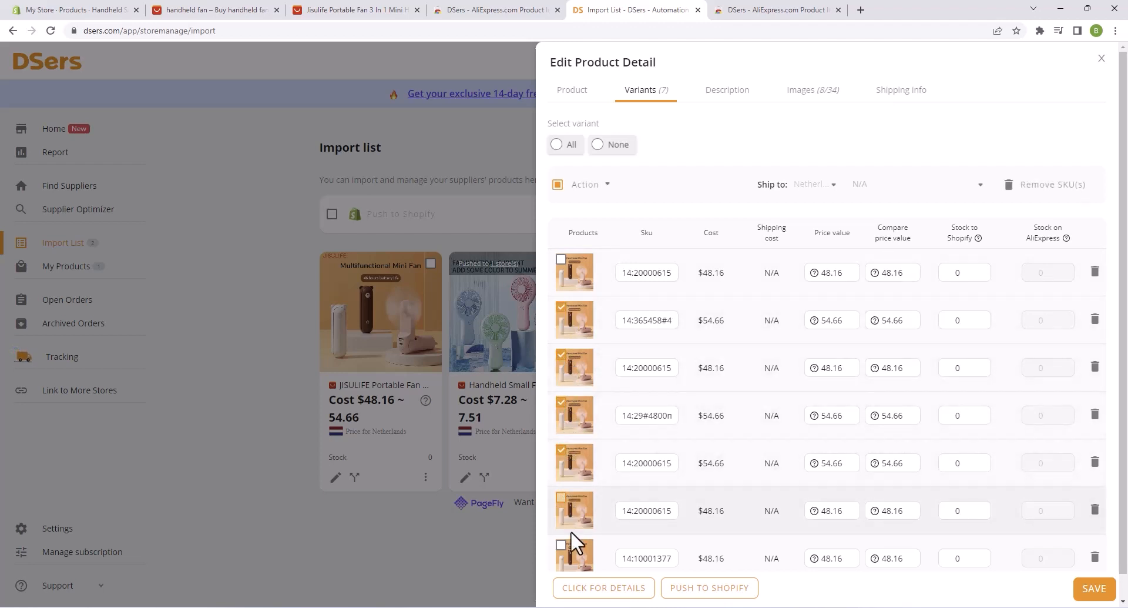
click(560, 545)
scroll(588, 488, down, 1)
scroll(601, 477, up, 1)
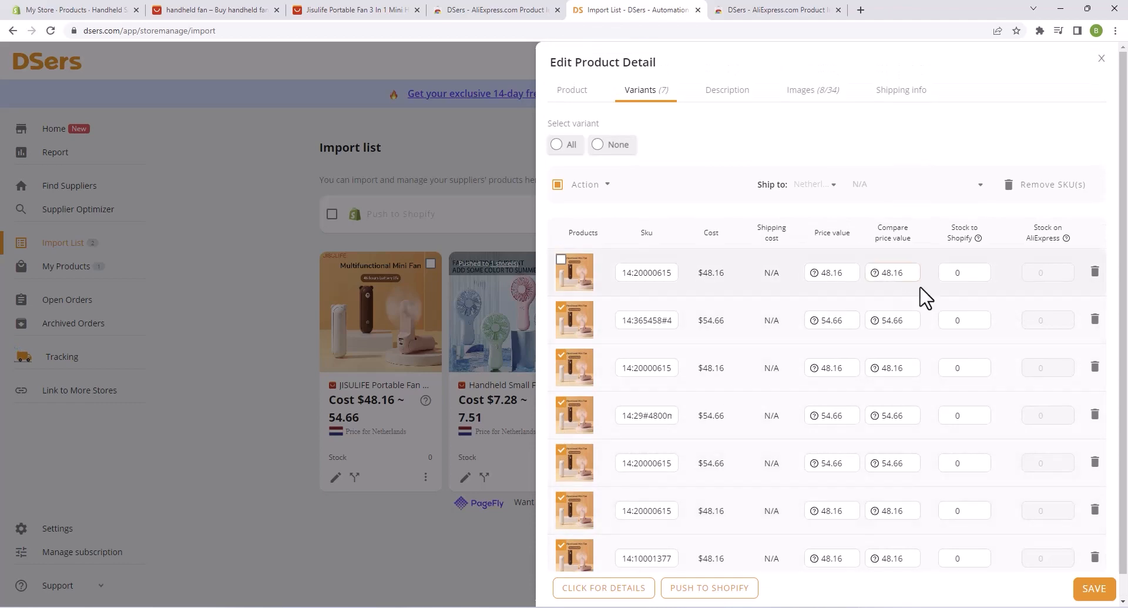
click(1041, 184)
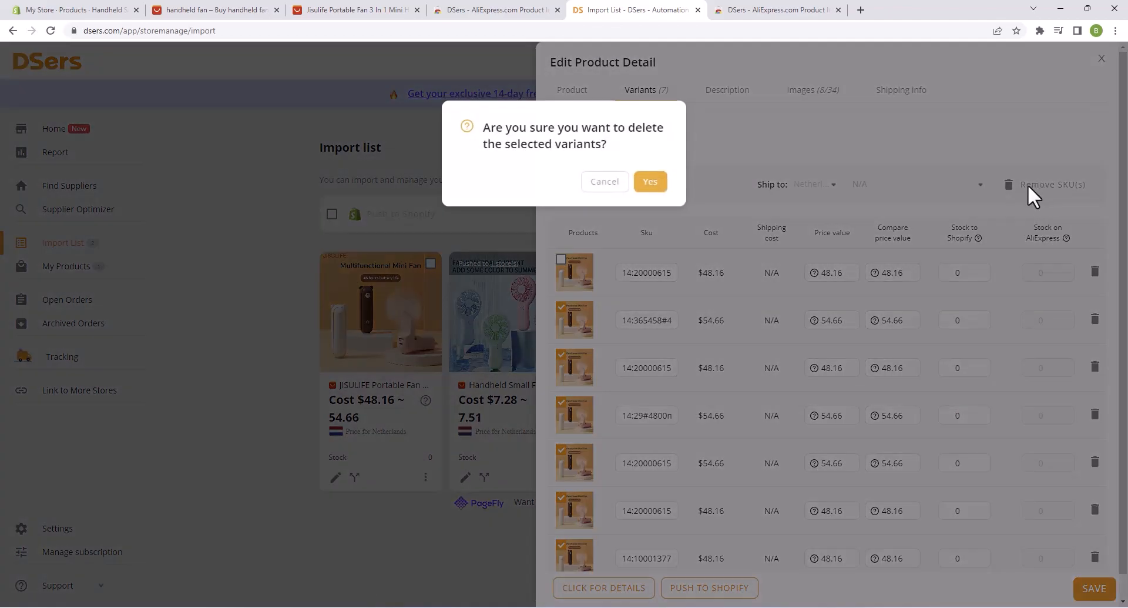
click(650, 181)
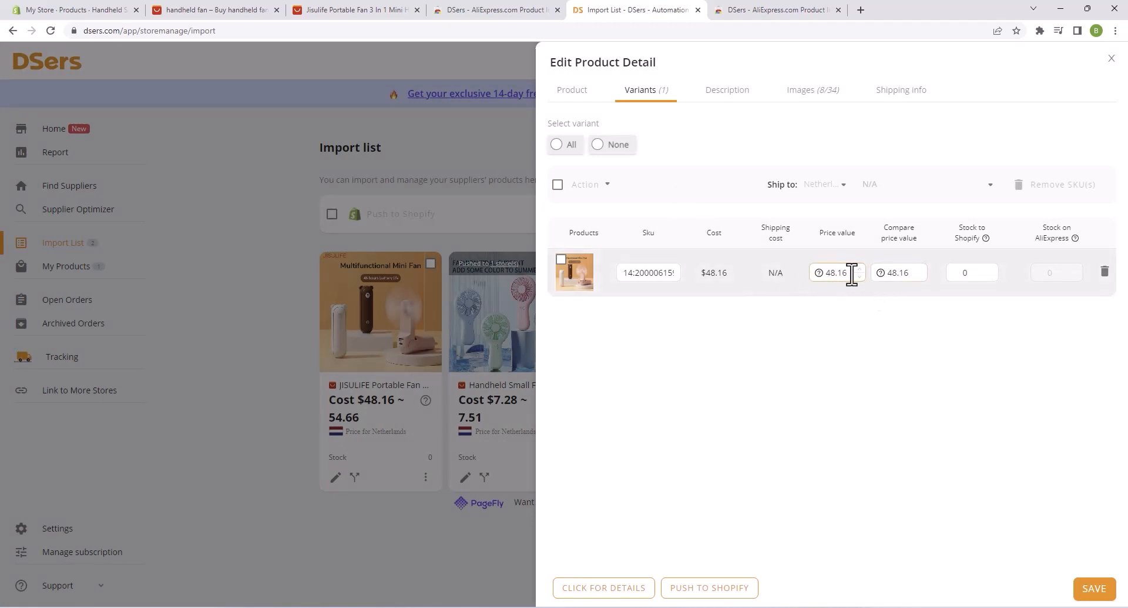
Set the remaining variant's price value to 85.00 and review the specifications in the product description.
drag(847, 272, 804, 276)
click(892, 300)
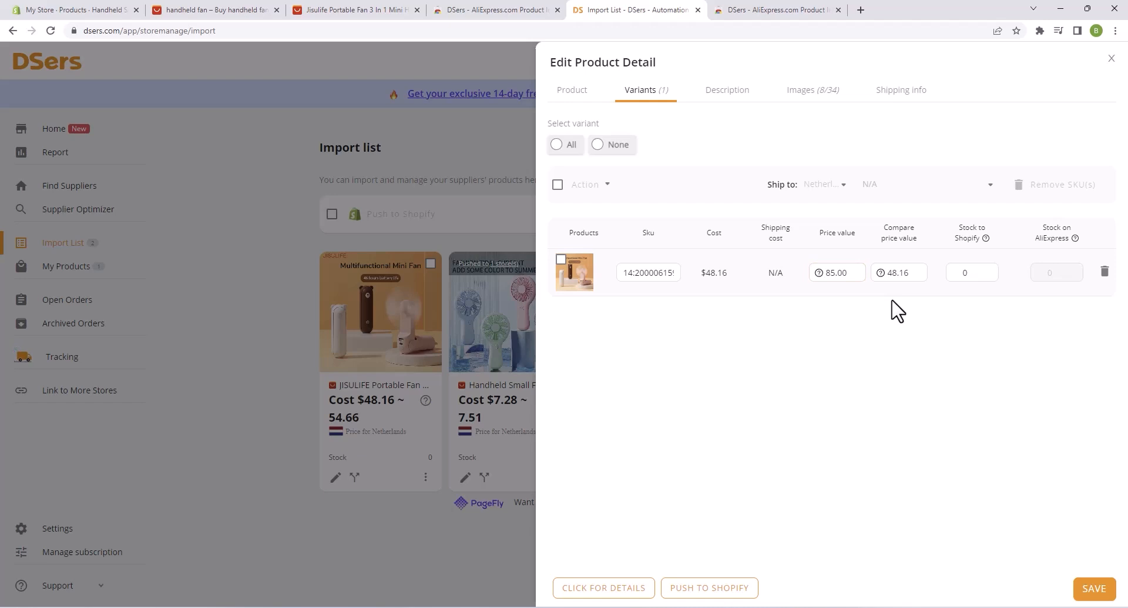
click(857, 276)
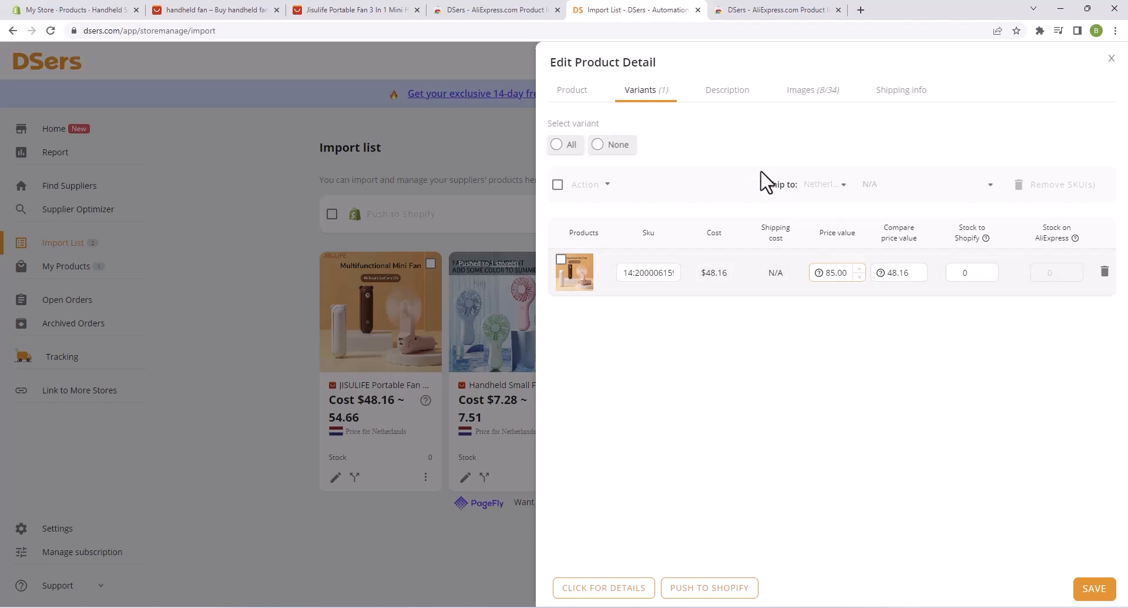
click(726, 111)
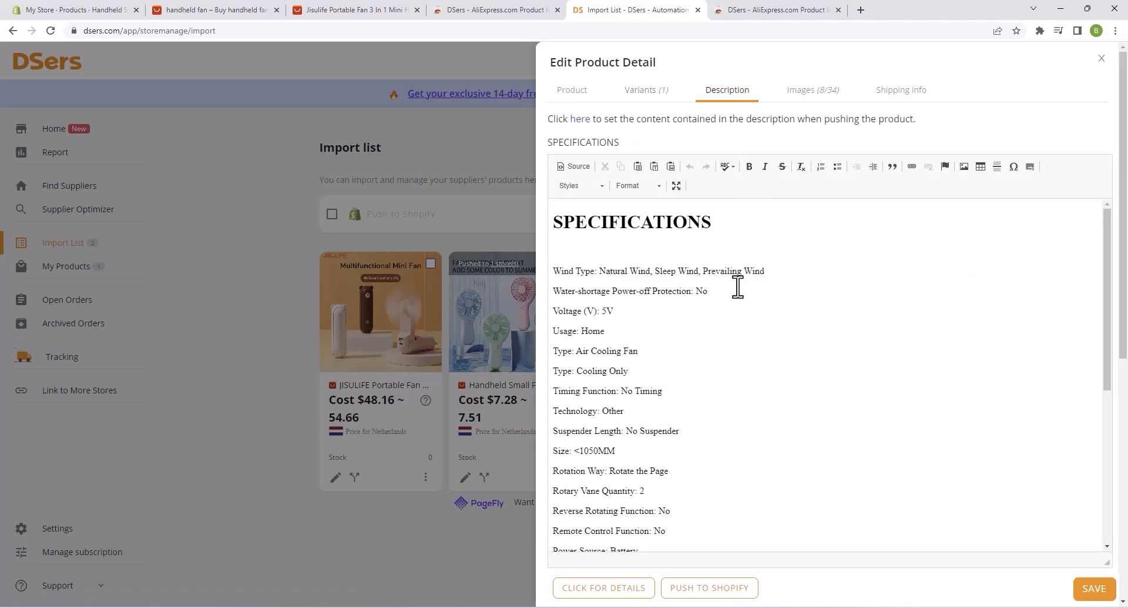
scroll(736, 285, down, 5)
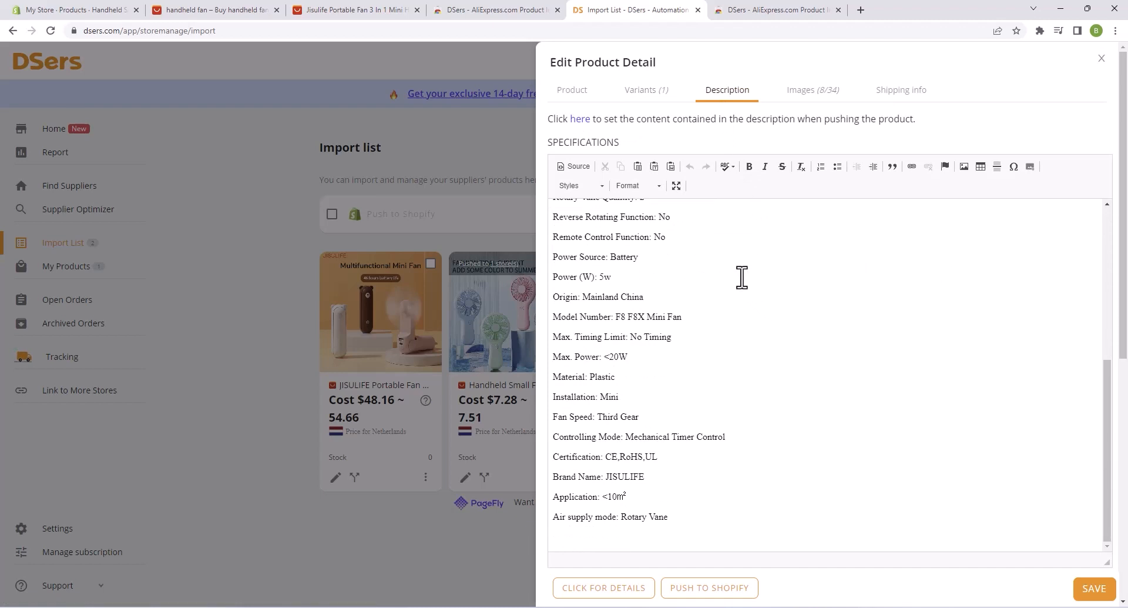
scroll(745, 271, up, 5)
Select only the Multifunctional Mini Fan, white F8 Plus, pink F8 and Version Comparison images for Shopify, and save the product details.
click(825, 93)
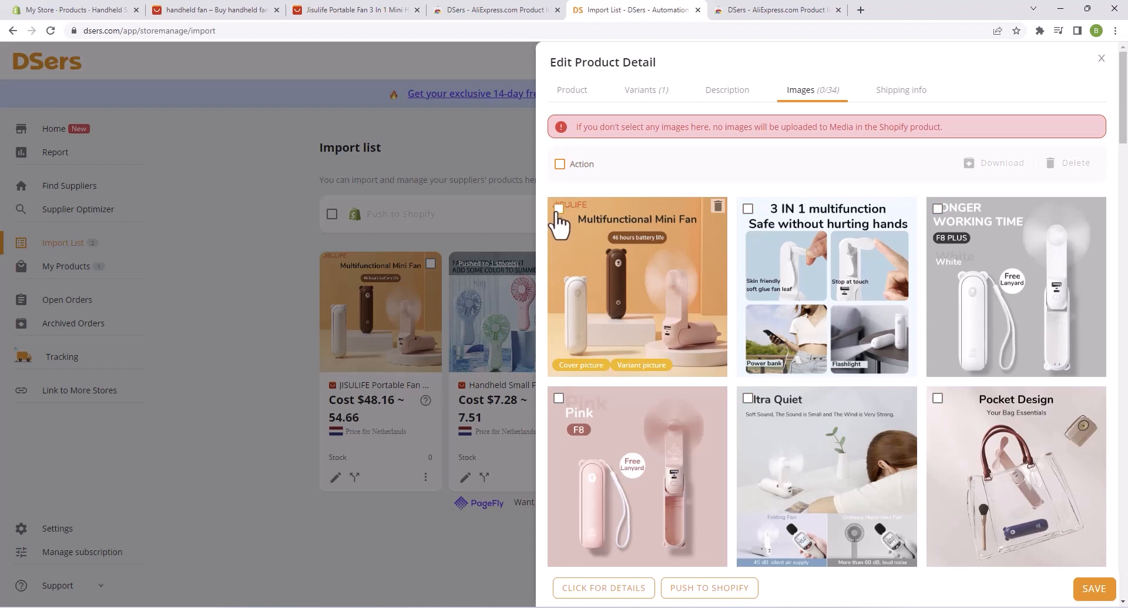
click(558, 210)
click(939, 206)
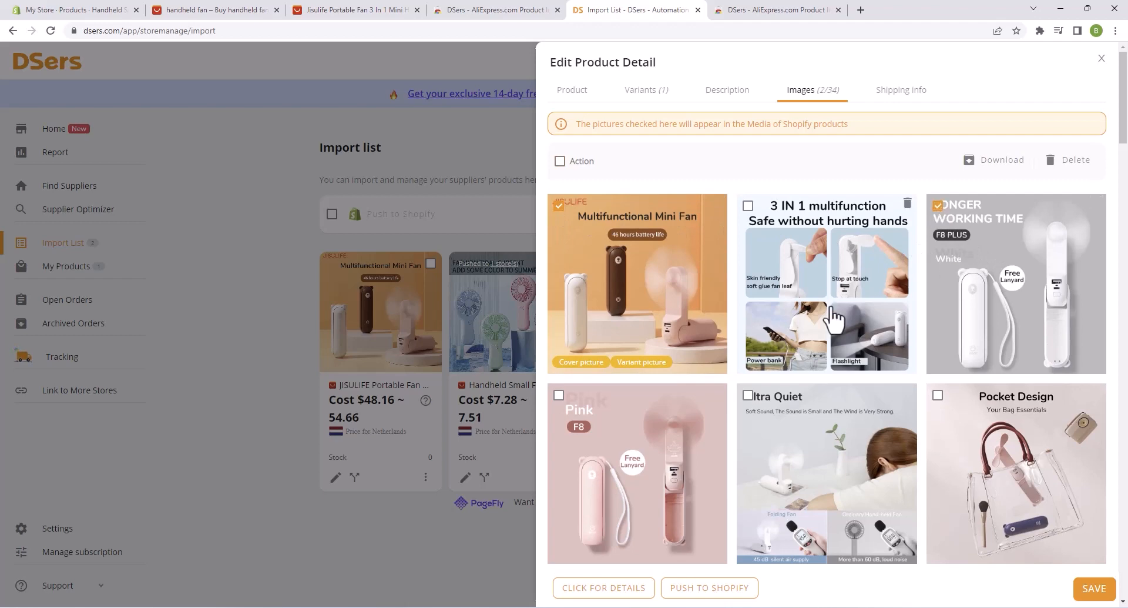
click(559, 395)
scroll(802, 328, down, 1)
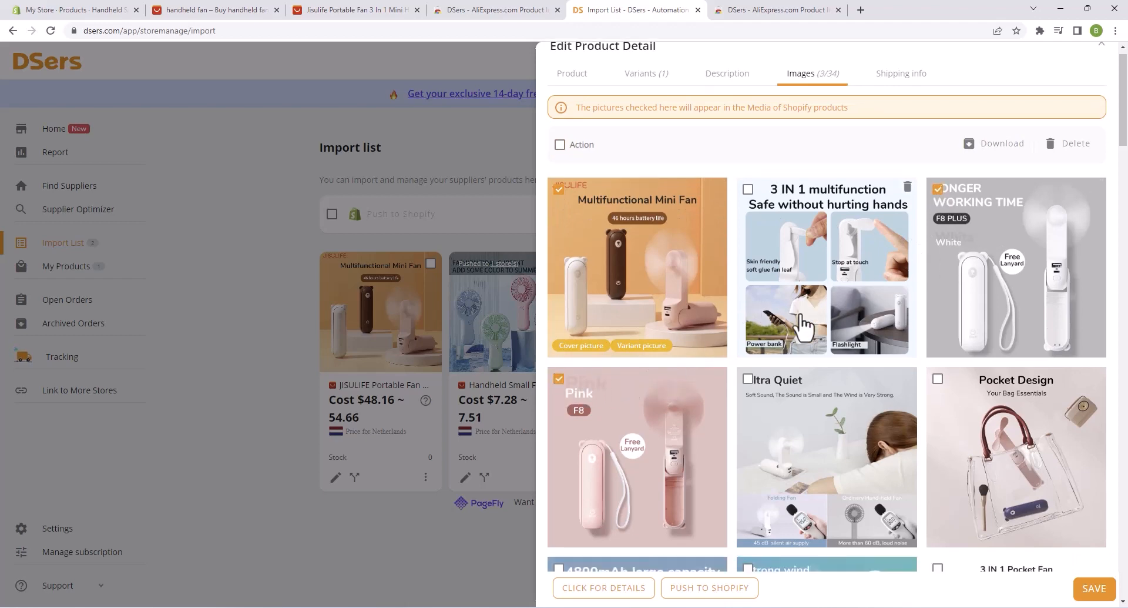
scroll(802, 328, down, 10)
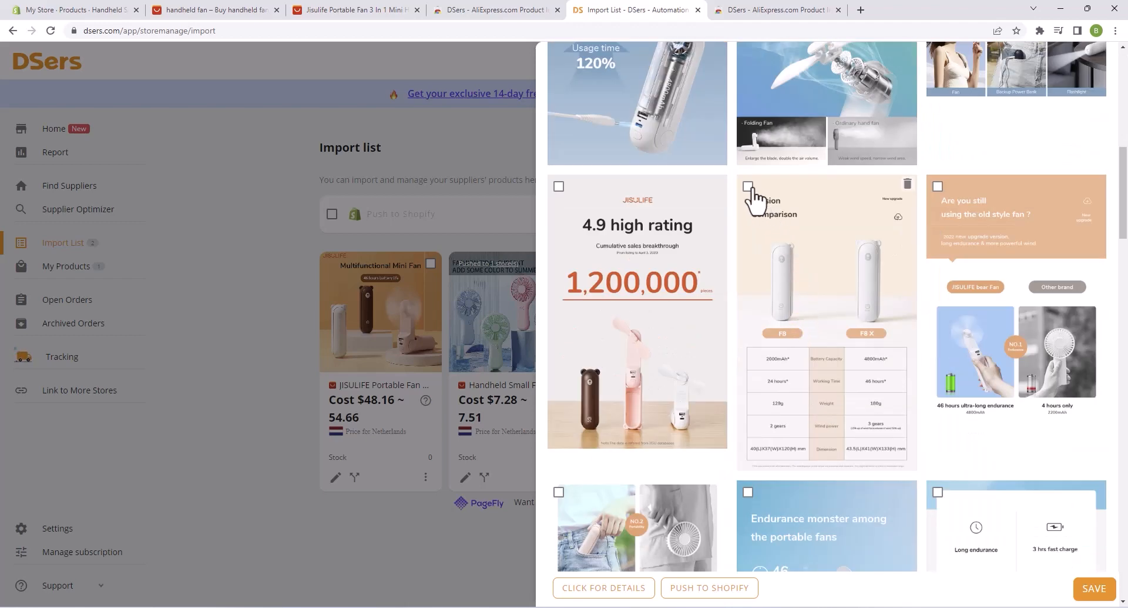
click(750, 188)
click(1092, 589)
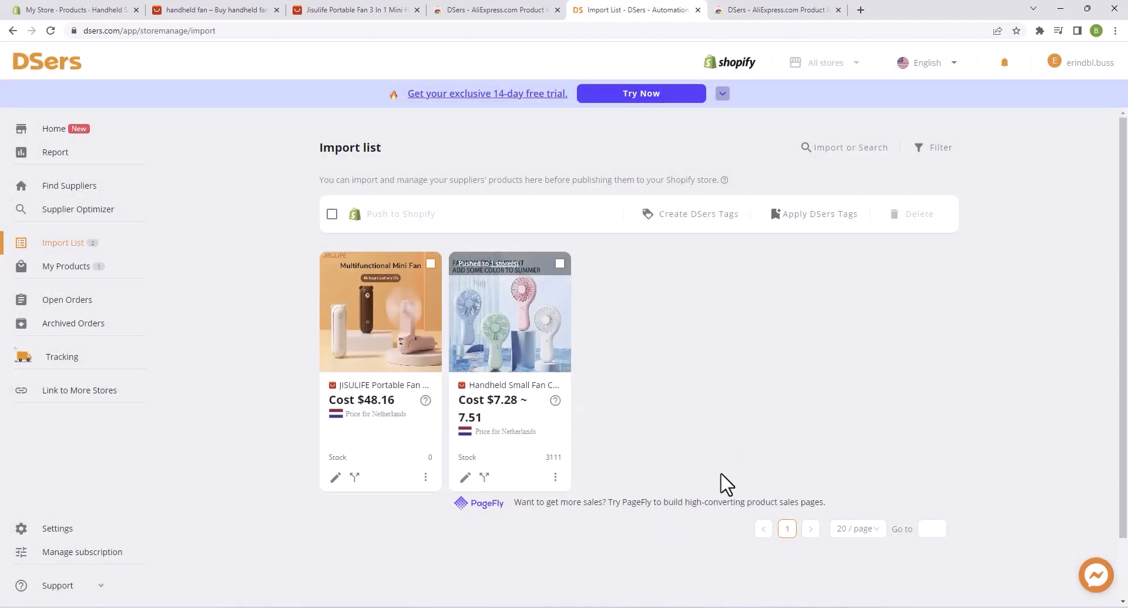
Push the JISULIFE fan to Shopify with the pricing rule, continued selling when out of stock and publishing to the Online Store enabled.
click(431, 264)
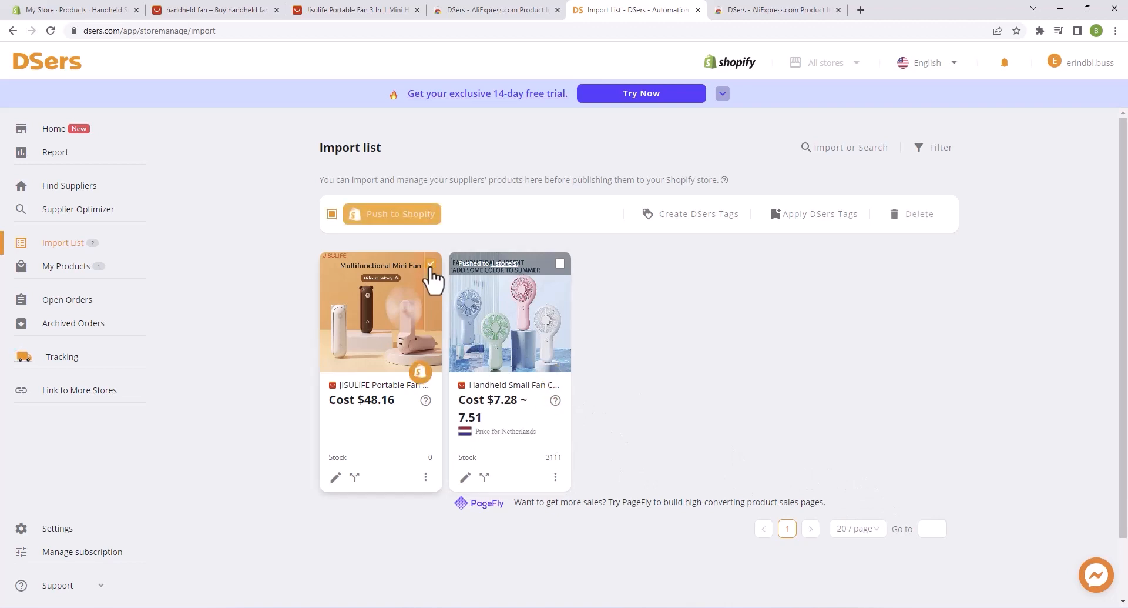
click(410, 219)
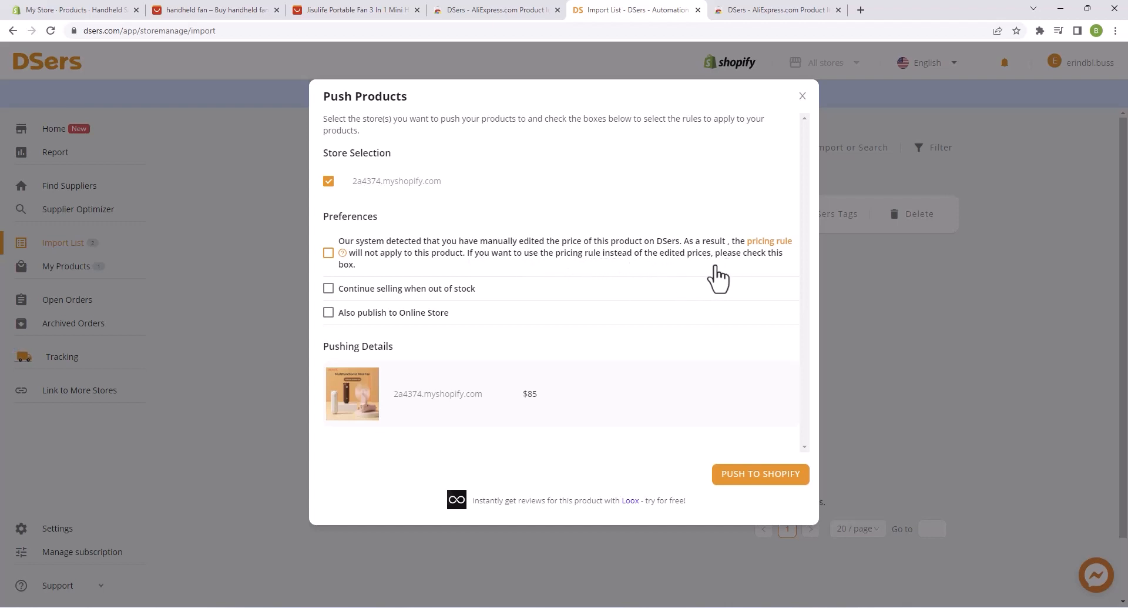
mouse_move(767, 251)
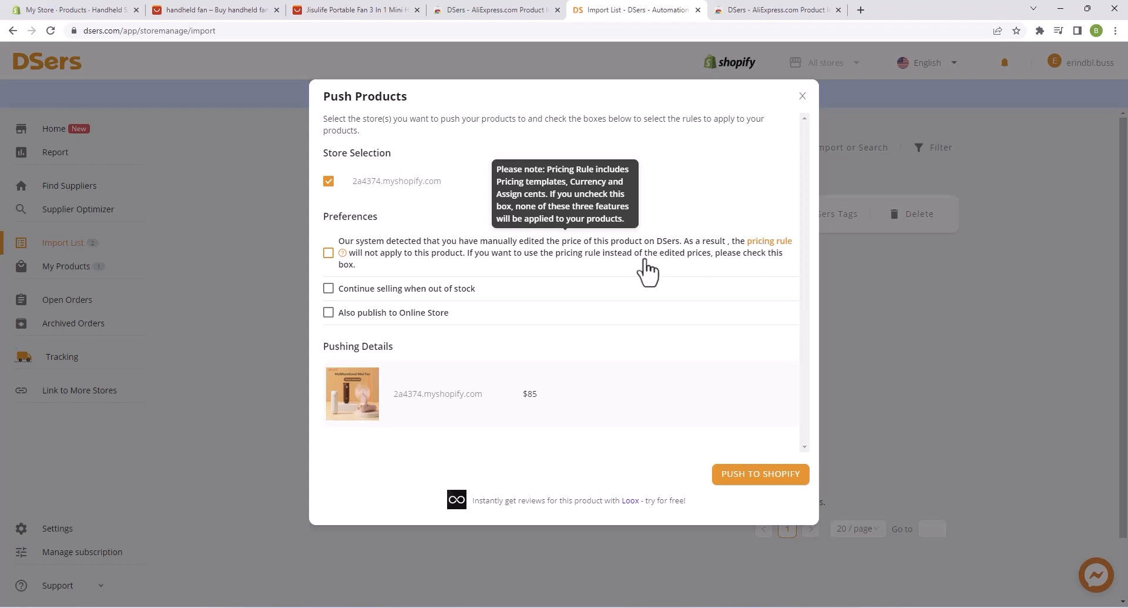
click(329, 253)
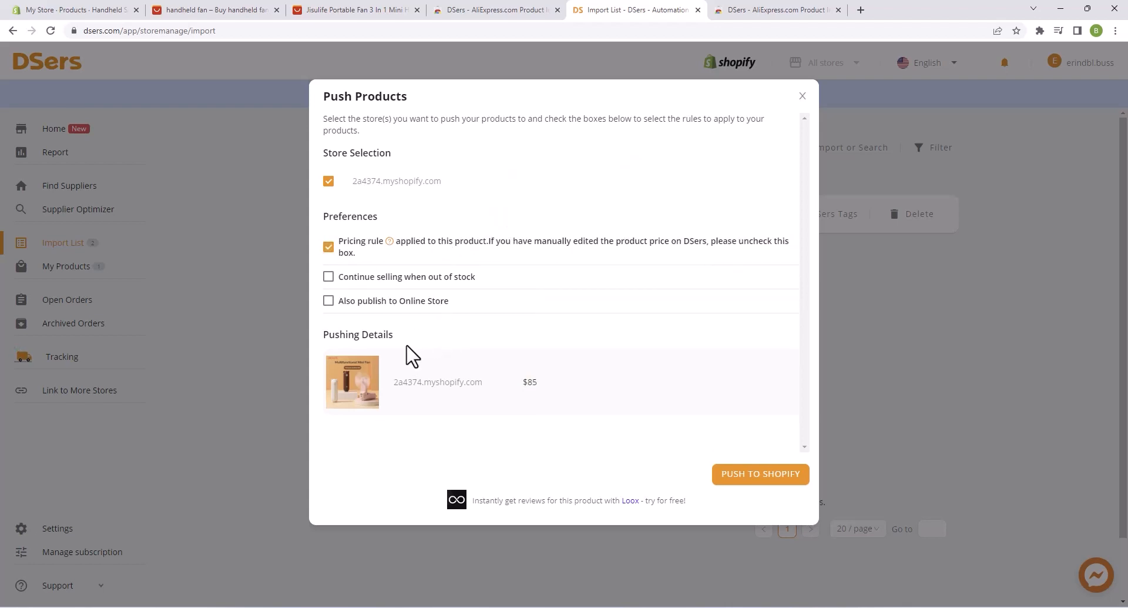
click(329, 277)
click(329, 301)
click(726, 474)
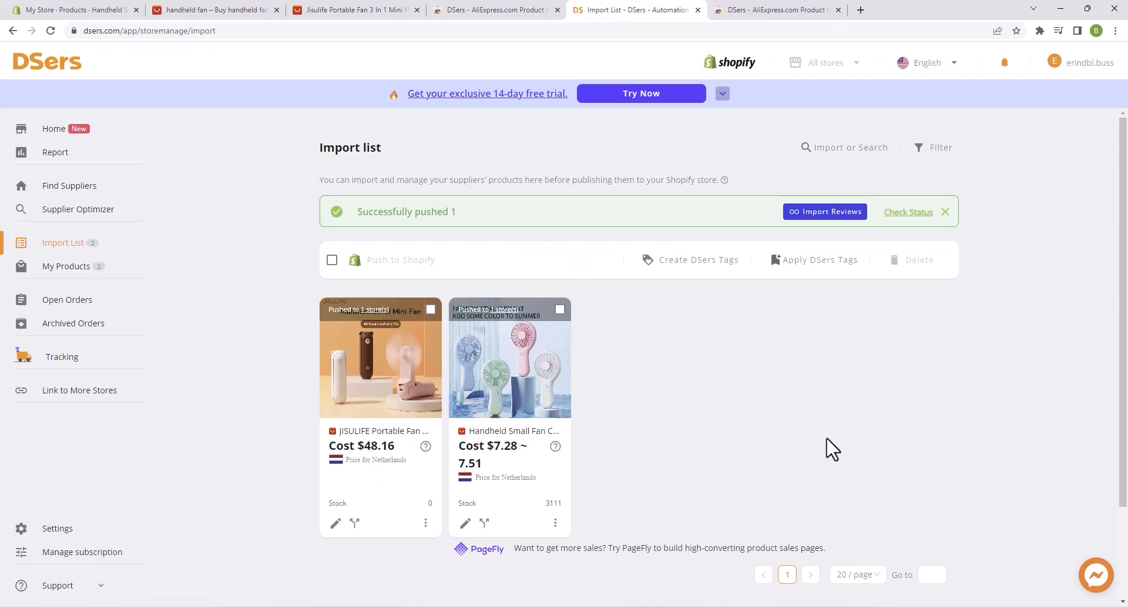
Switch to Shopify, open the product list and preview the JISULIFE Portable Fan 3 IN 1 on the online store.
click(41, 10)
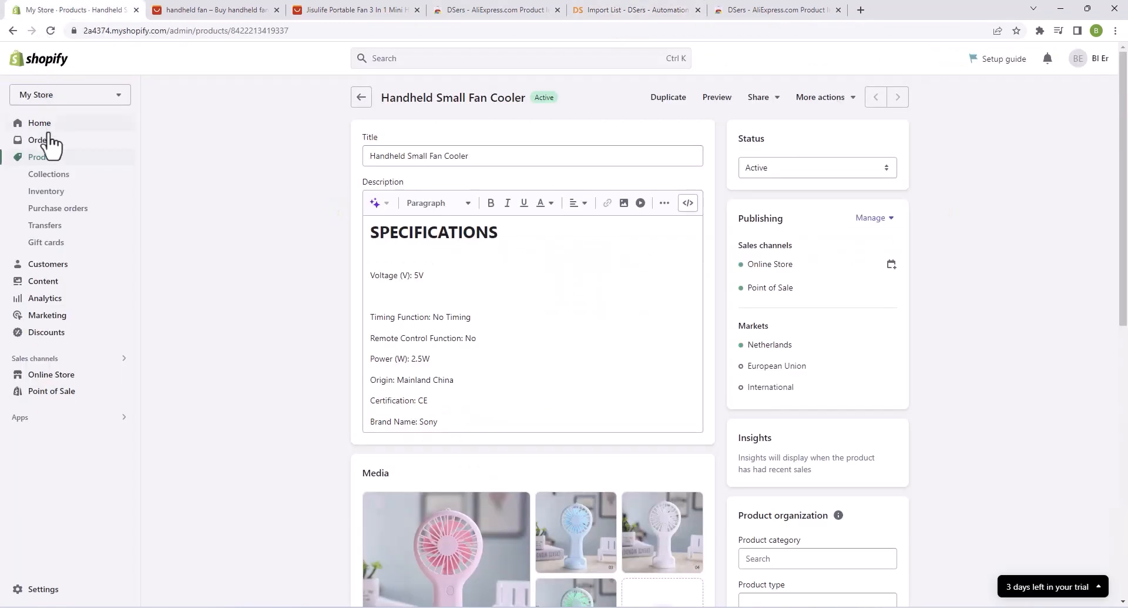
click(51, 160)
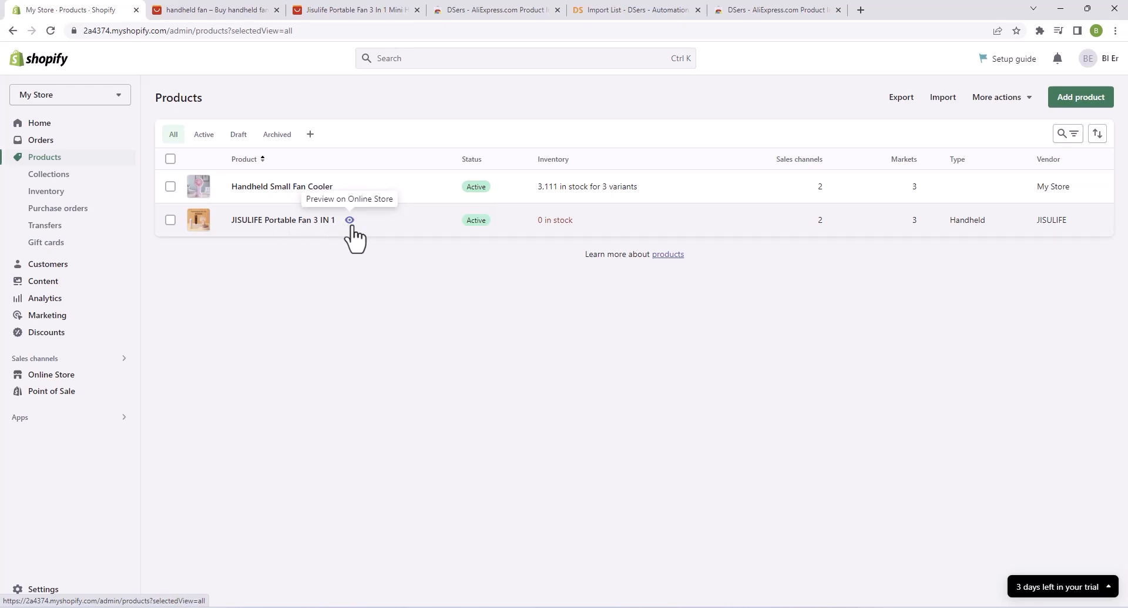
click(350, 220)
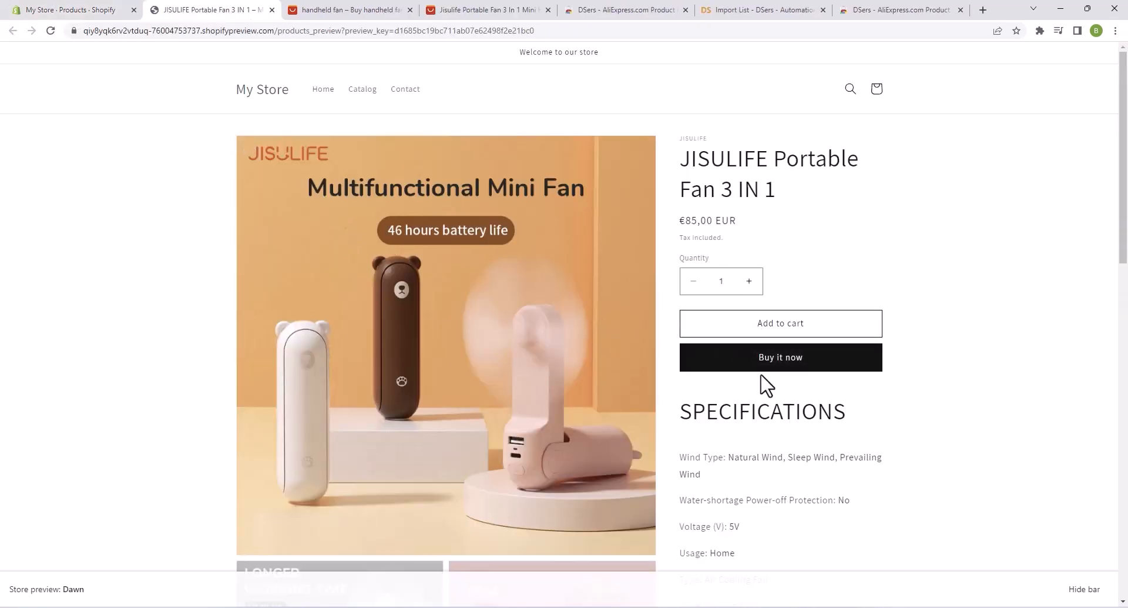
Review the price, images and specifications on the fan's store preview, and return to the Shopify product list.
scroll(766, 385, down, 3)
scroll(713, 360, up, 3)
drag(675, 224, 751, 227)
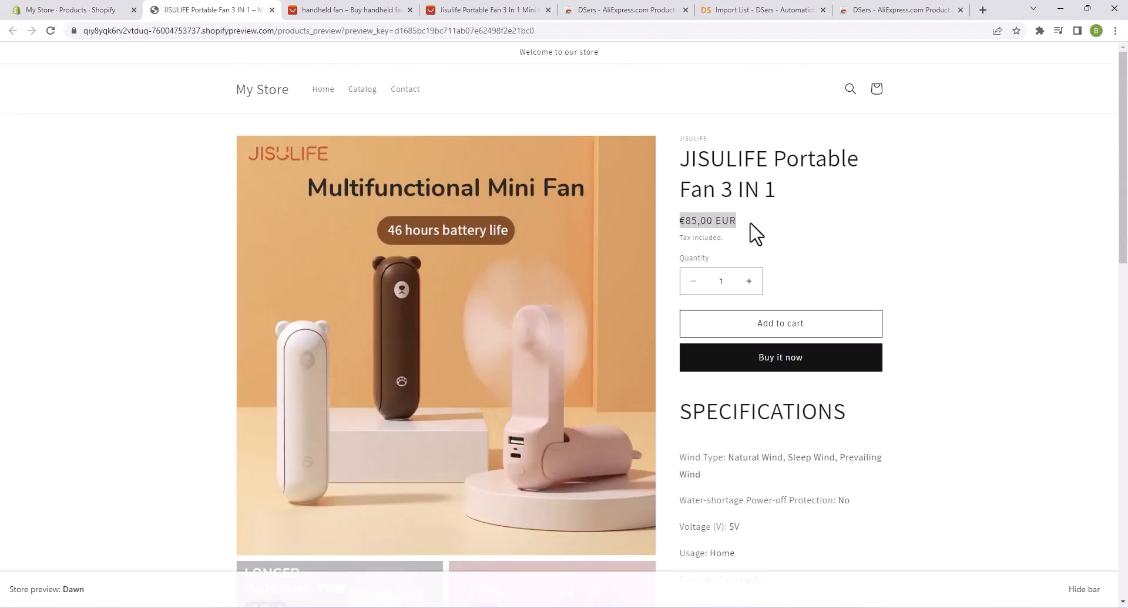
click(756, 233)
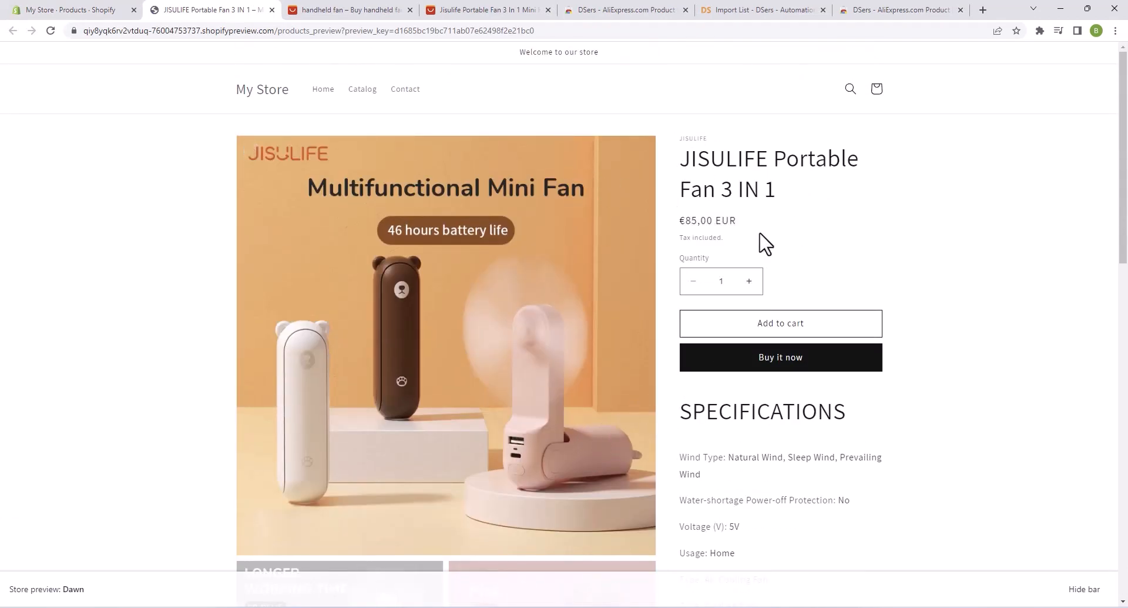
scroll(822, 275, down, 5)
scroll(776, 226, down, 4)
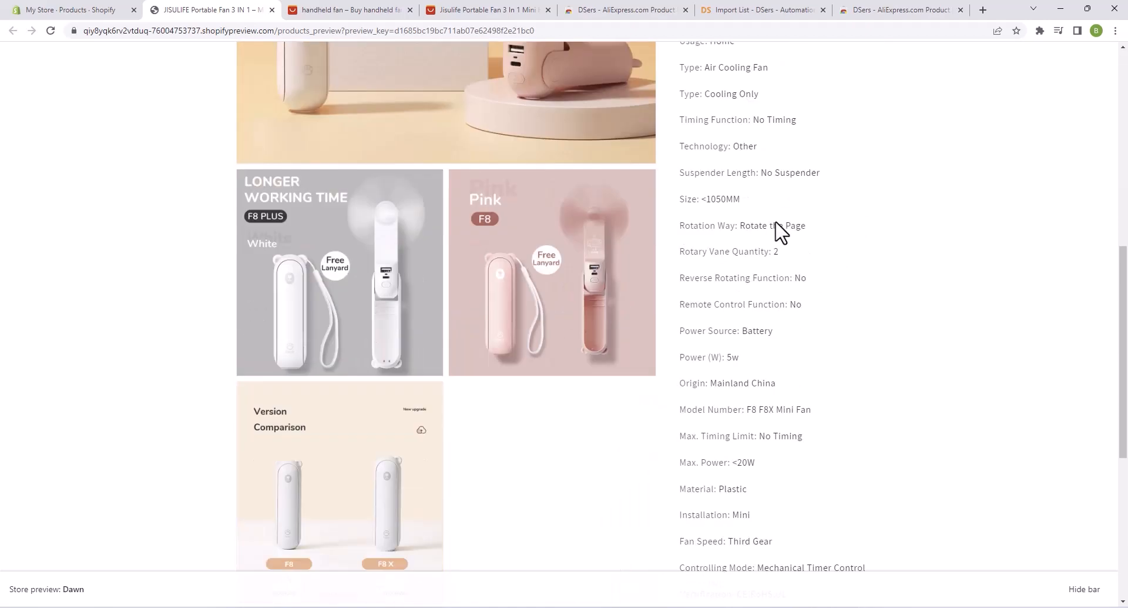
scroll(776, 226, down, 5)
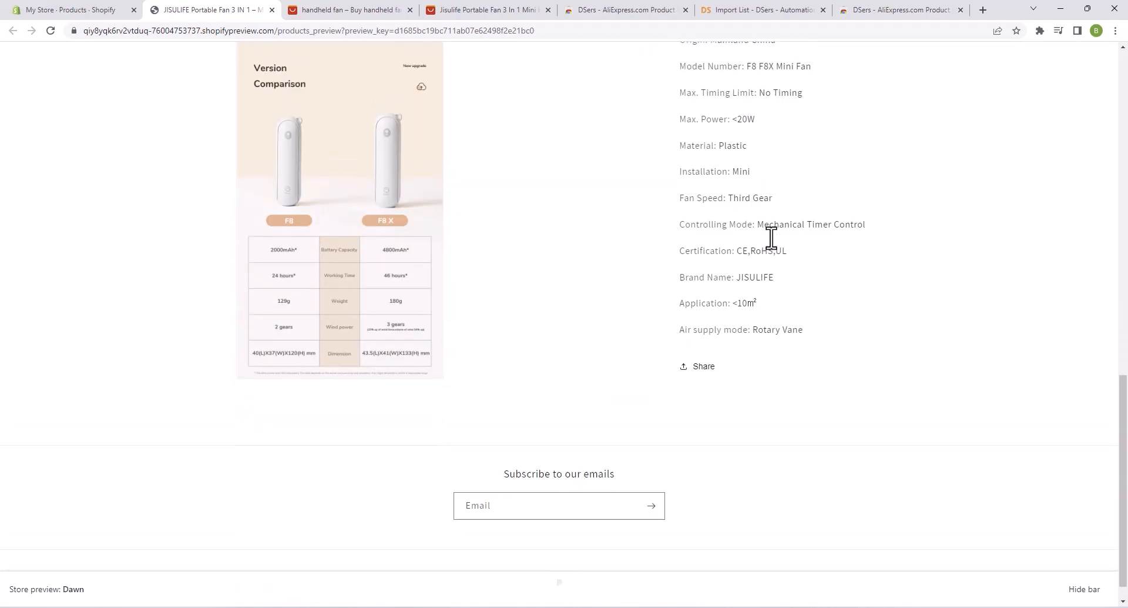
scroll(771, 238, up, 15)
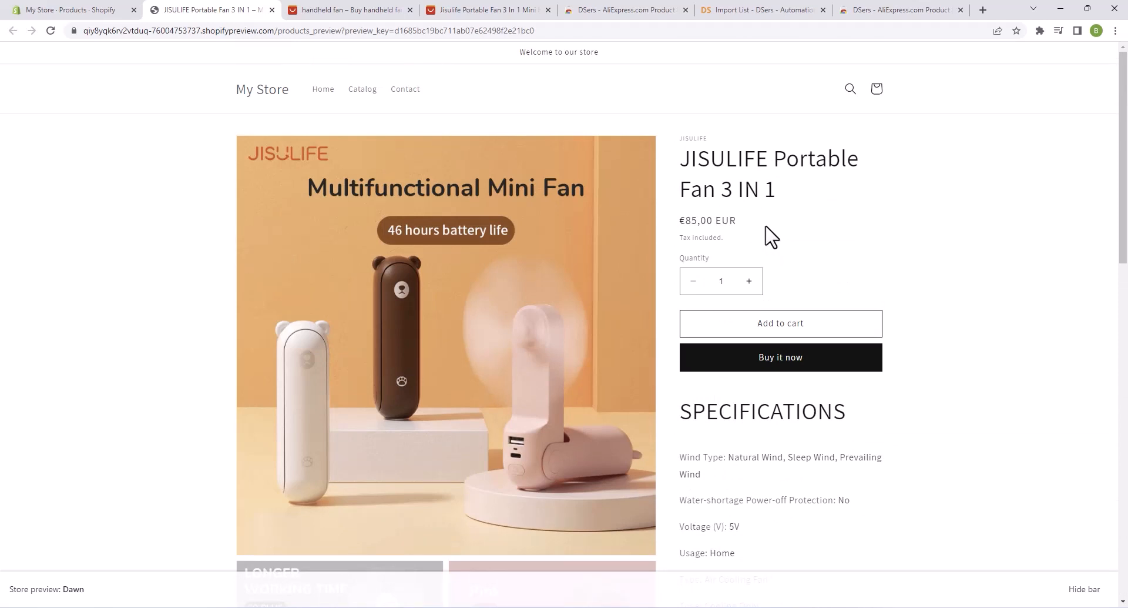
click(56, 10)
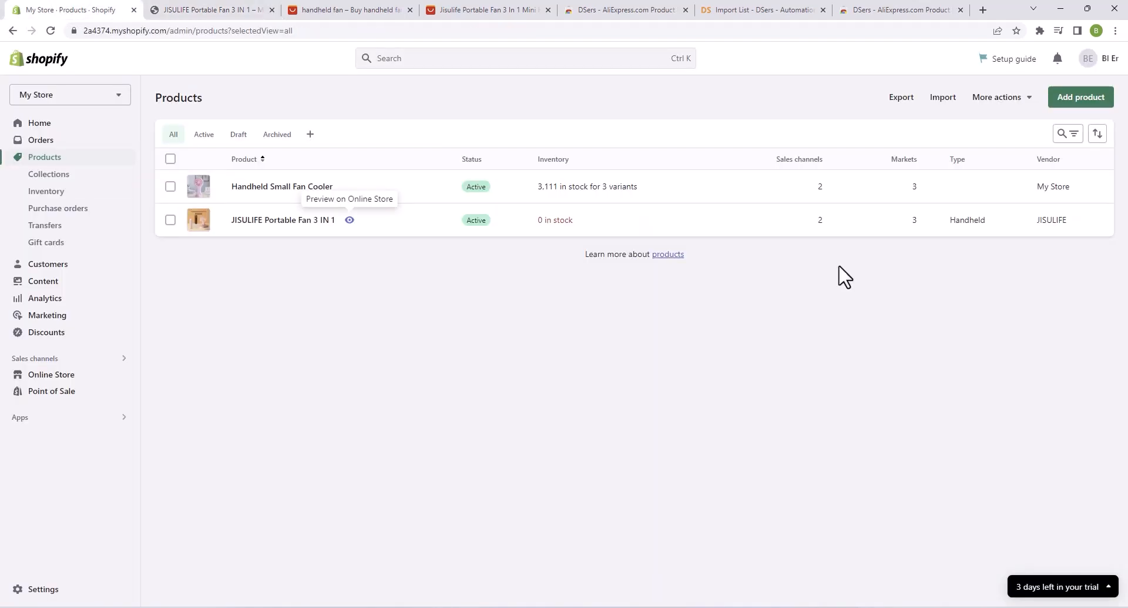